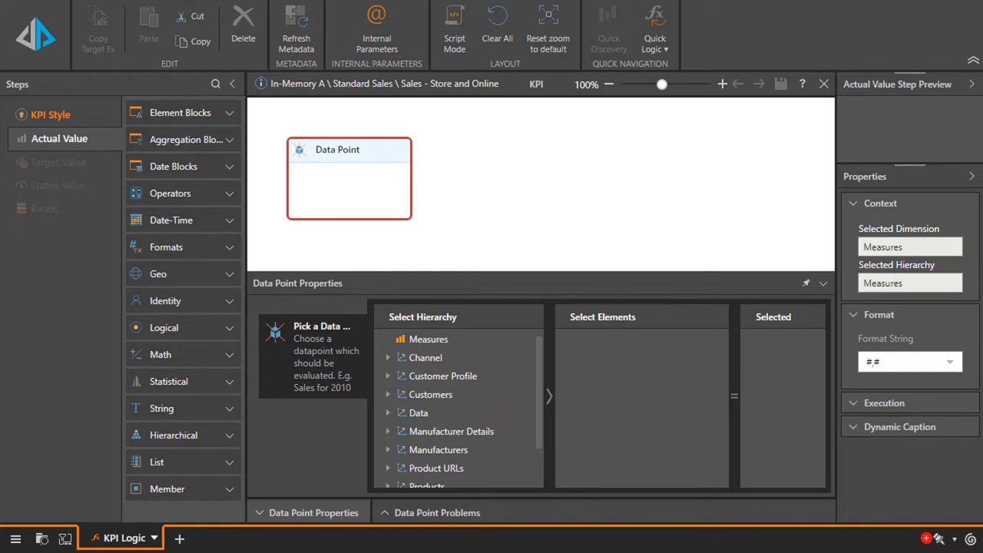
Look through the Element Blocks, Aggregation Blocks, Date-Time, Formats and Date Blocks function categories for the actual value
left_click(215, 115)
left_click(215, 115)
left_click(212, 144)
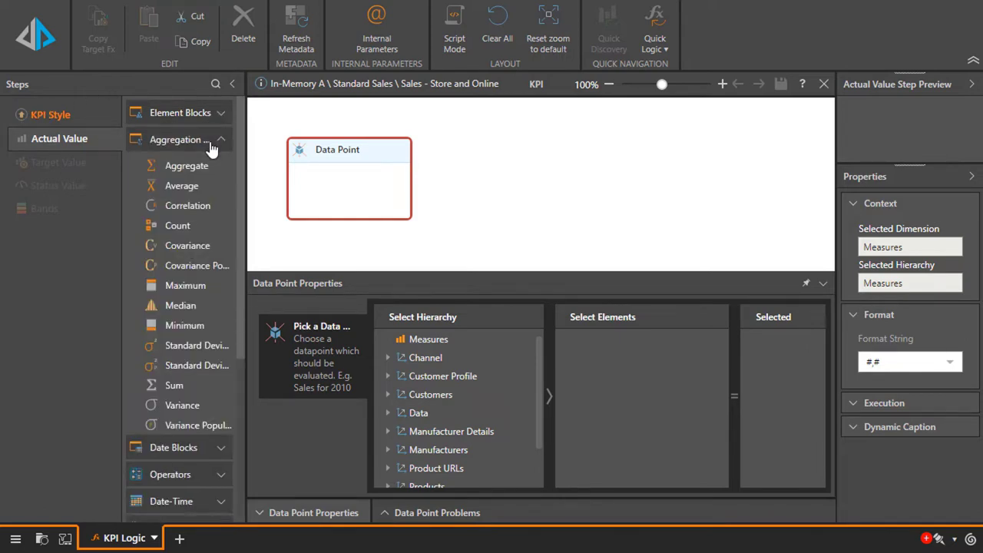
left_click(212, 145)
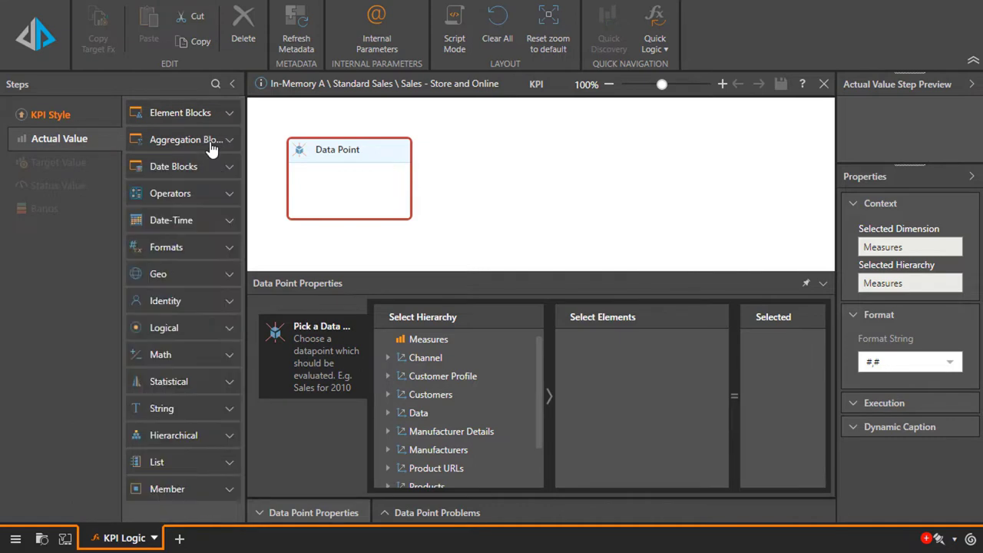
left_click(194, 230)
left_click(193, 230)
left_click(187, 260)
left_click(188, 260)
left_click(175, 169)
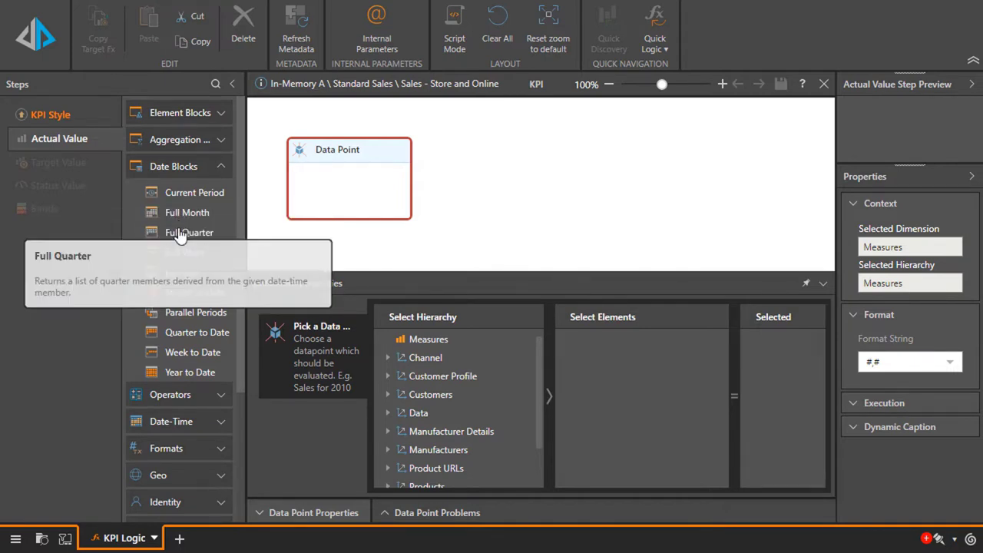
left_click(181, 178)
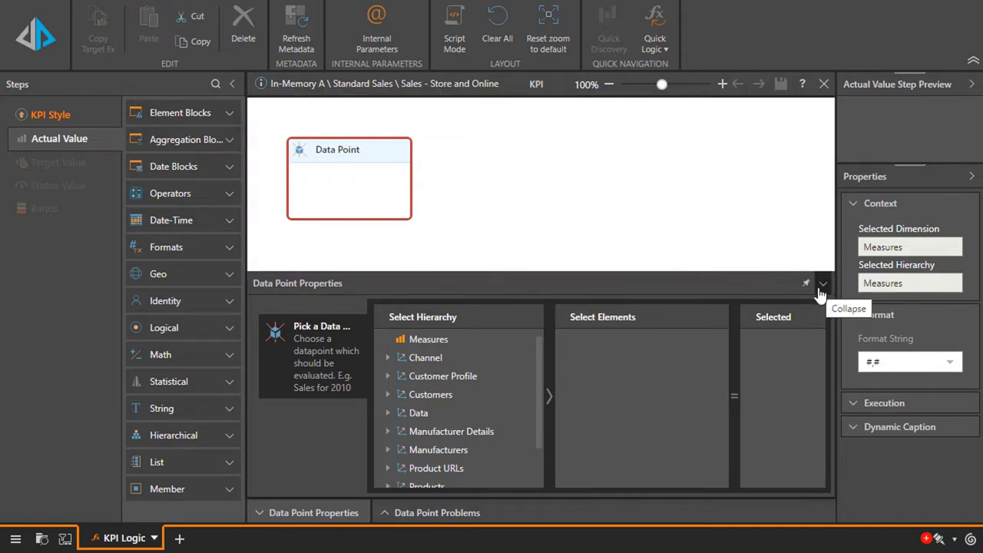
Change the KPI style to Dial and assign the Sales measure from the Data folder as the actual value
left_click(60, 118)
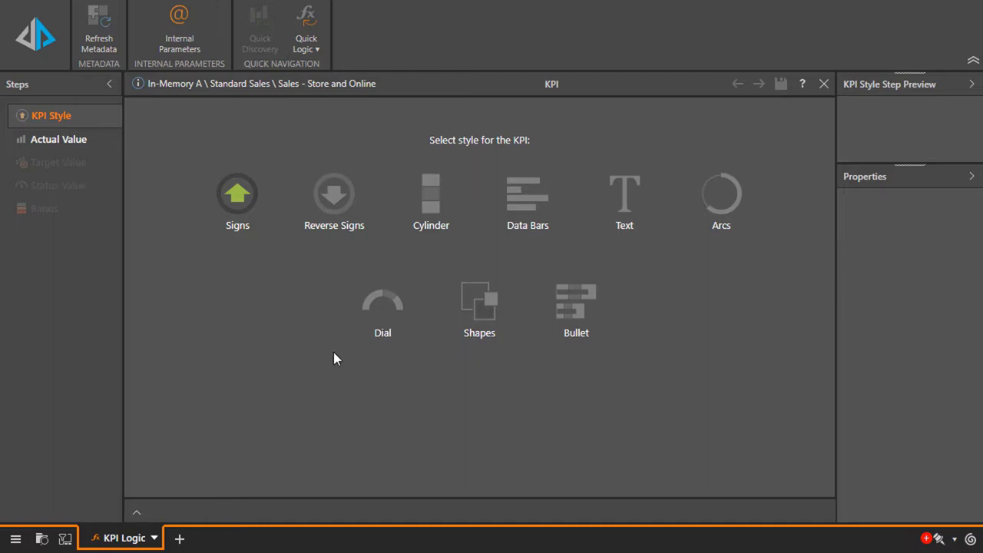
left_click(365, 308)
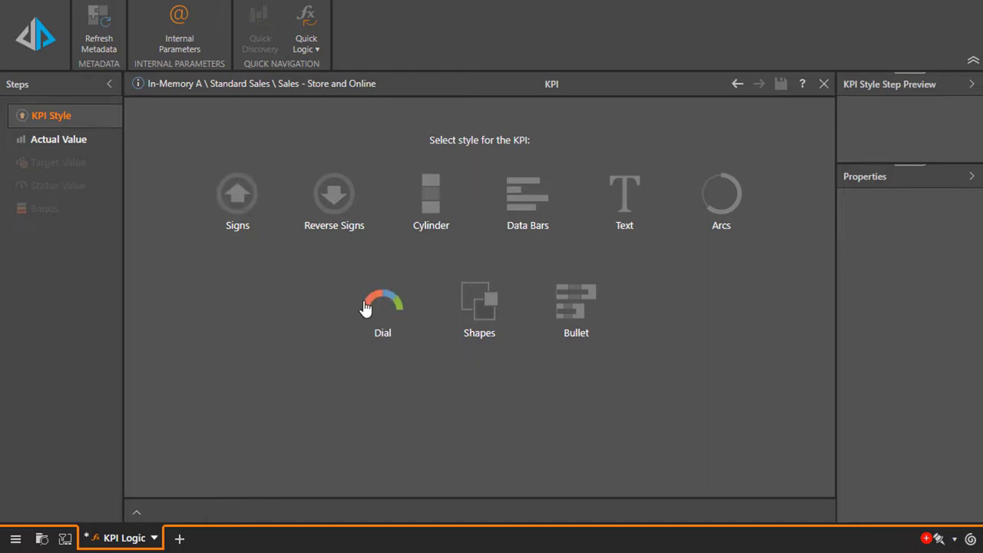
left_click(58, 141)
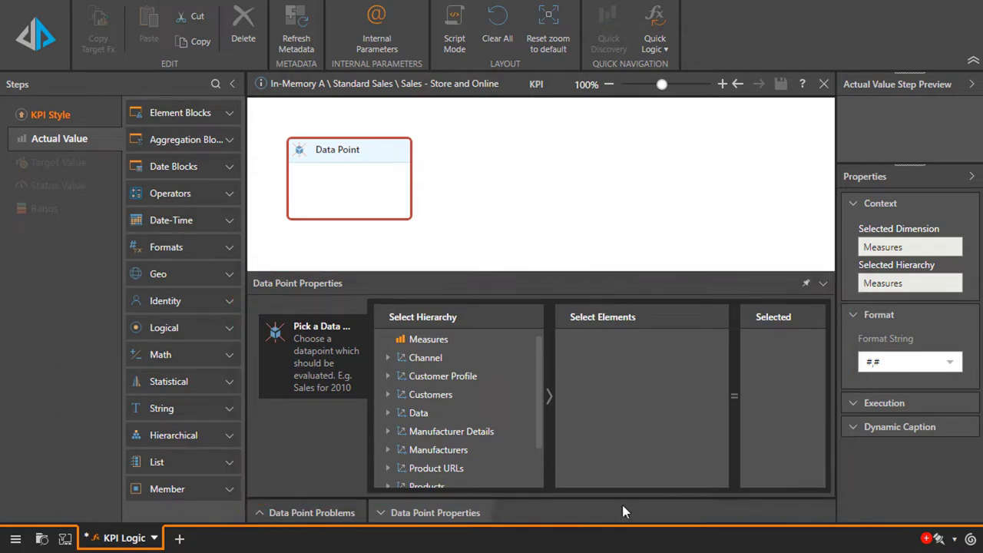
left_click(406, 339)
left_click(605, 381)
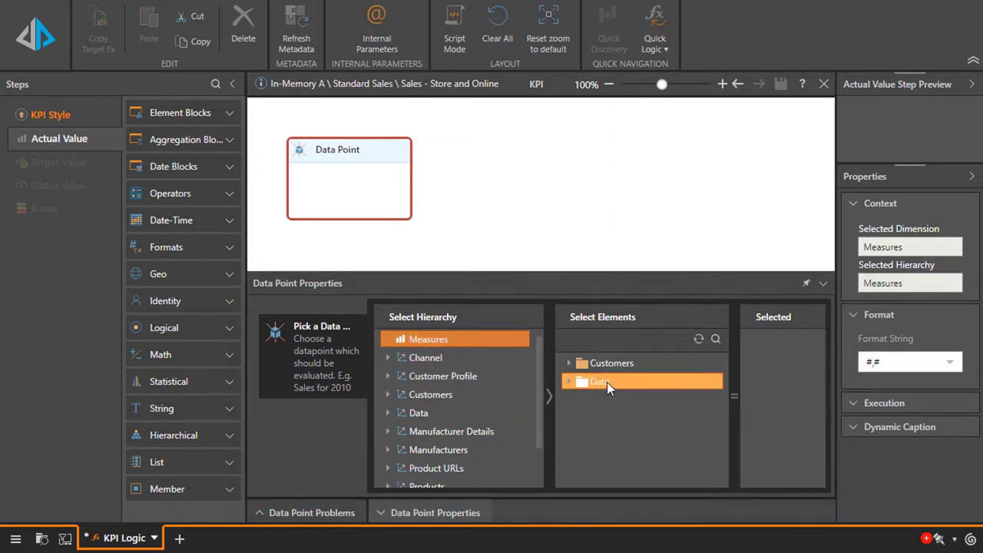
left_click(606, 382)
scroll(619, 443, "down", 3)
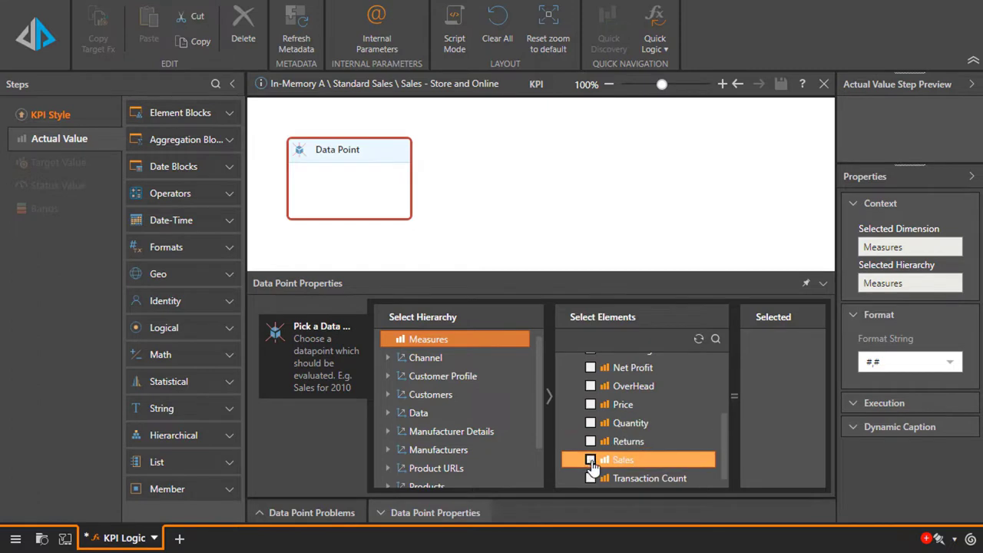
left_click(590, 461)
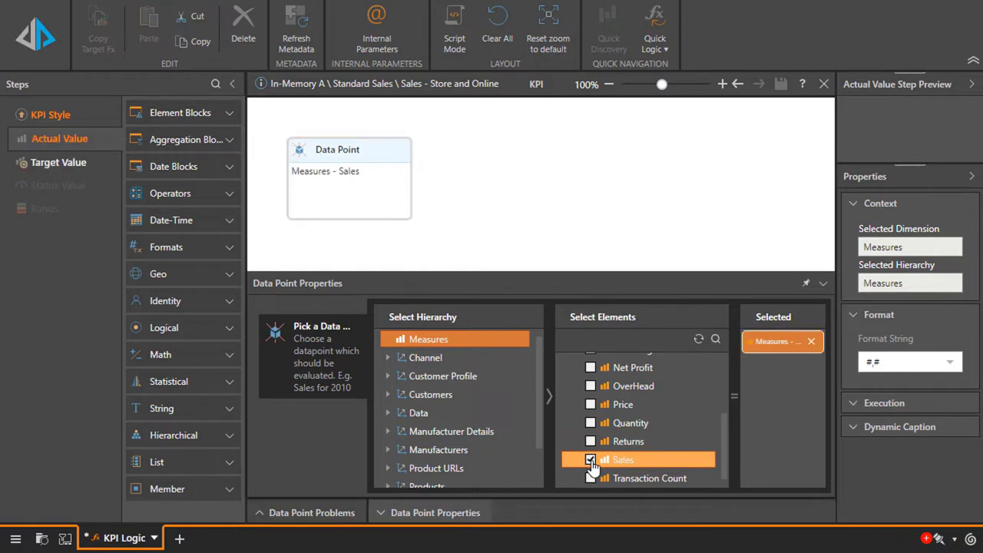
Assign the Sales measure from the Data folder to the target value's data point
left_click(43, 170)
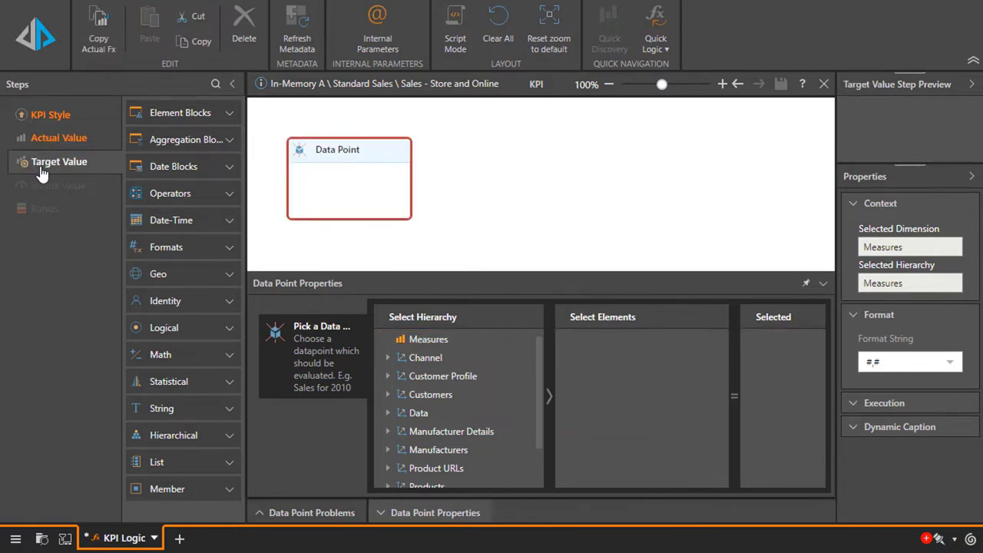
left_click(463, 341)
left_click(616, 385)
scroll(638, 421, "down", 3)
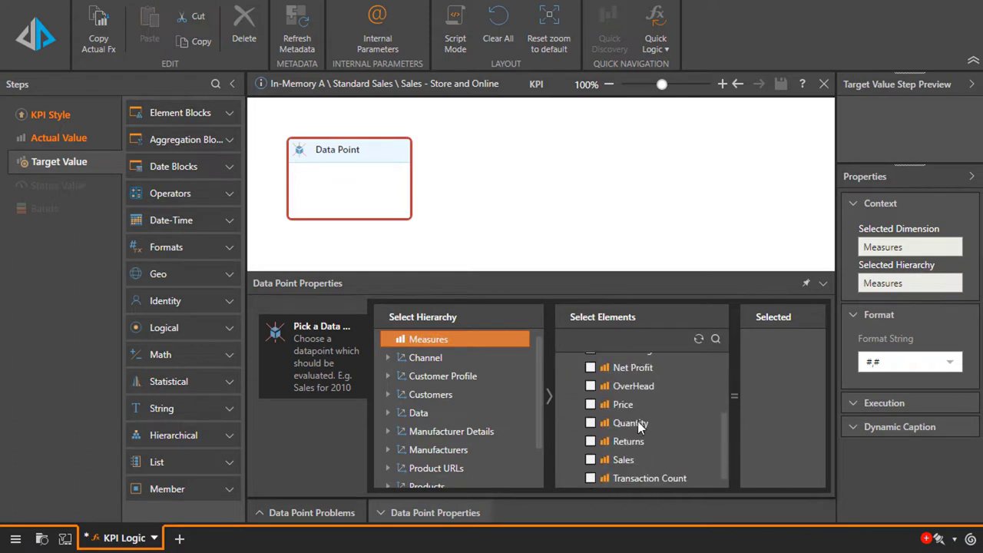
left_click(590, 460)
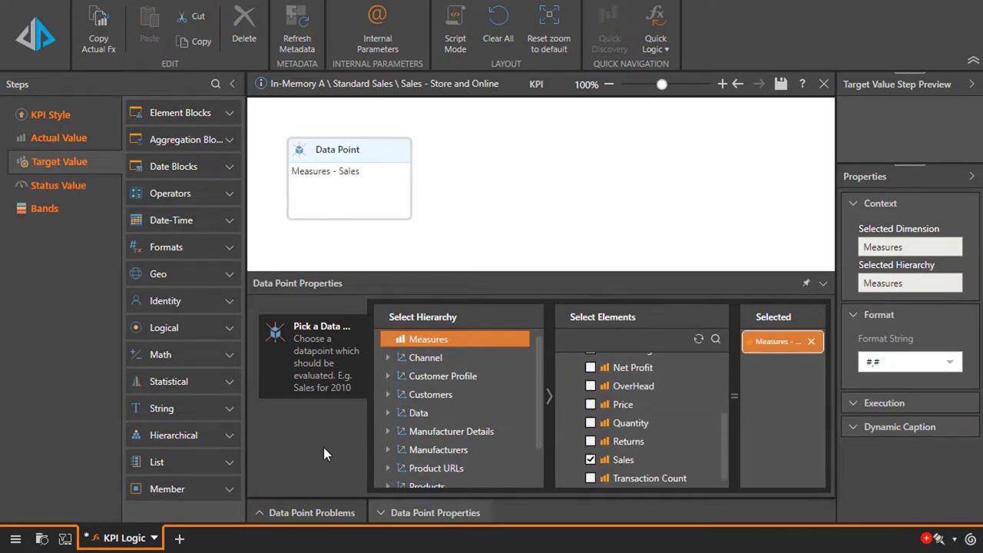
Add the Previous Member function of the Date full quarter hierarchy to the target value's data point
double_click(446, 414)
double_click(453, 374)
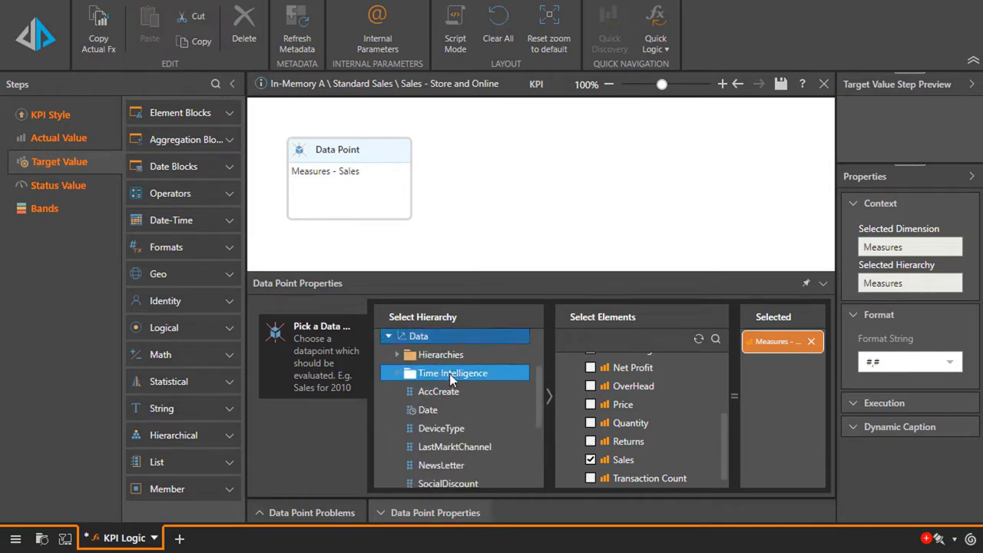
left_click(469, 432)
scroll(599, 422, "down", 3)
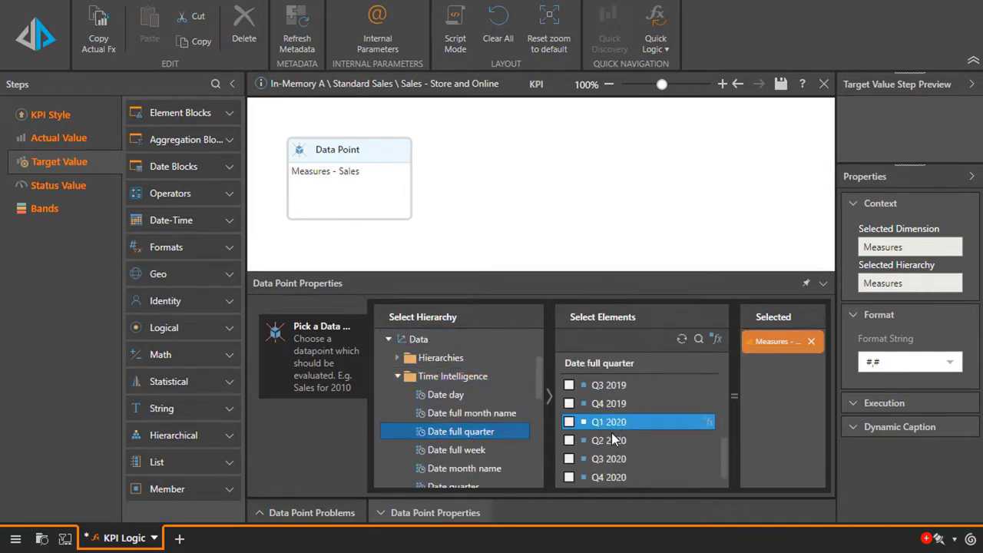
left_click(569, 440)
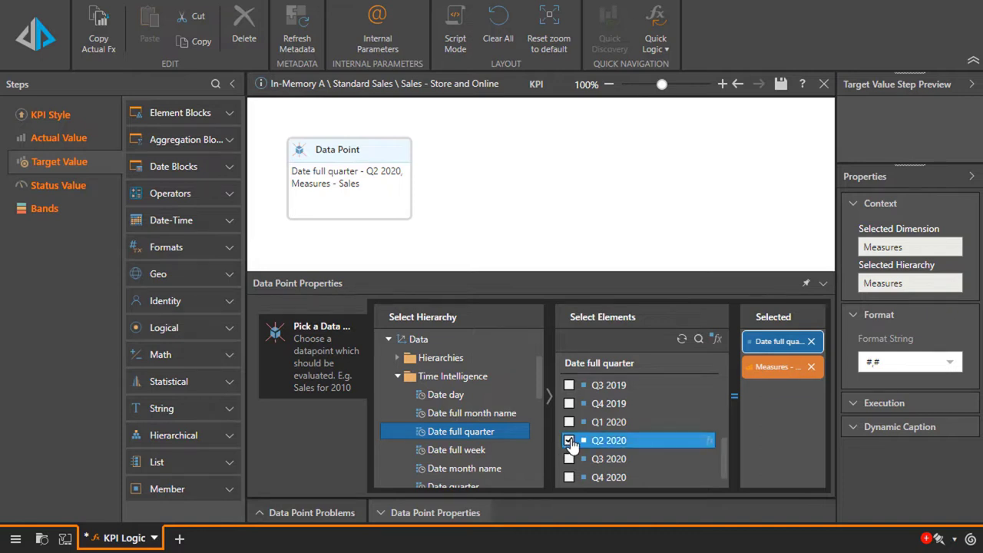
left_click(569, 440)
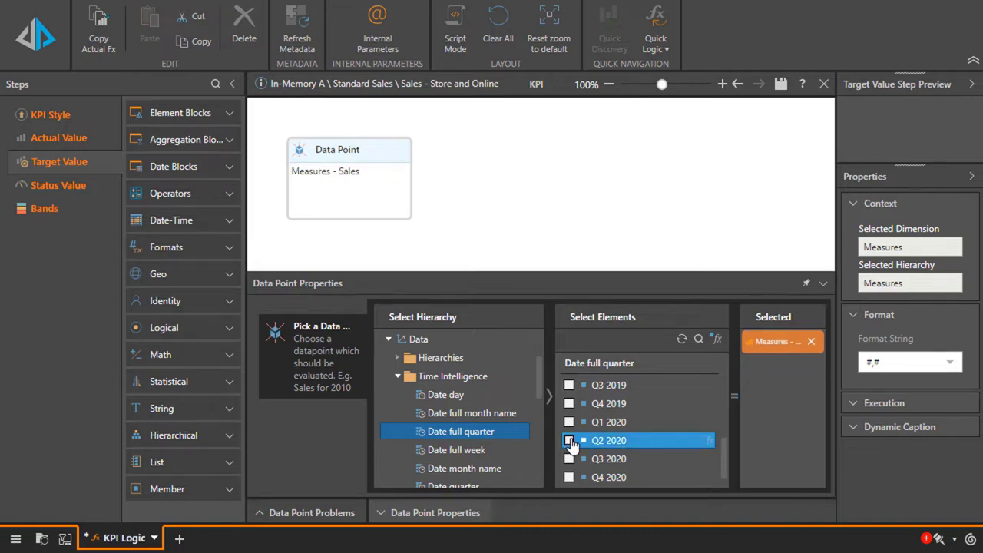
left_click(716, 339)
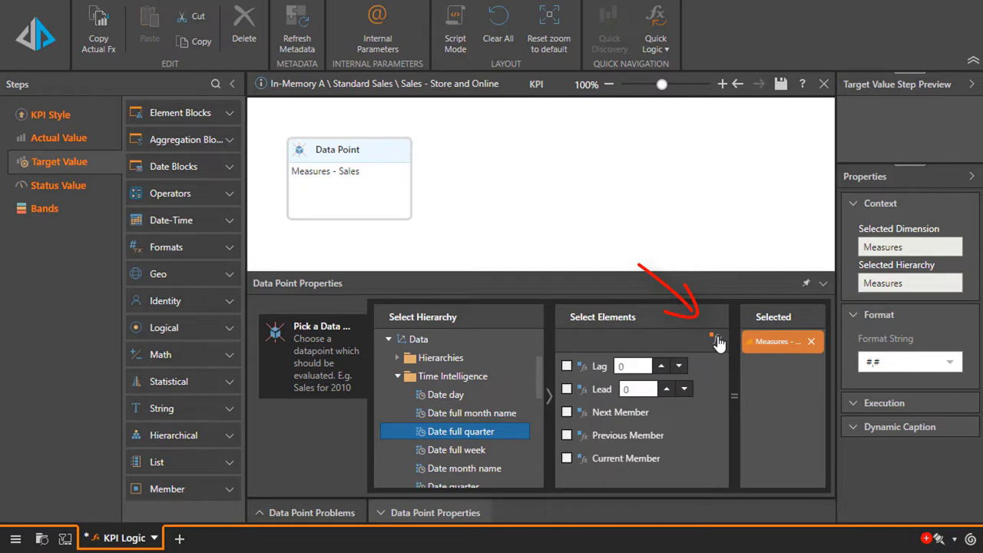
left_click(567, 435)
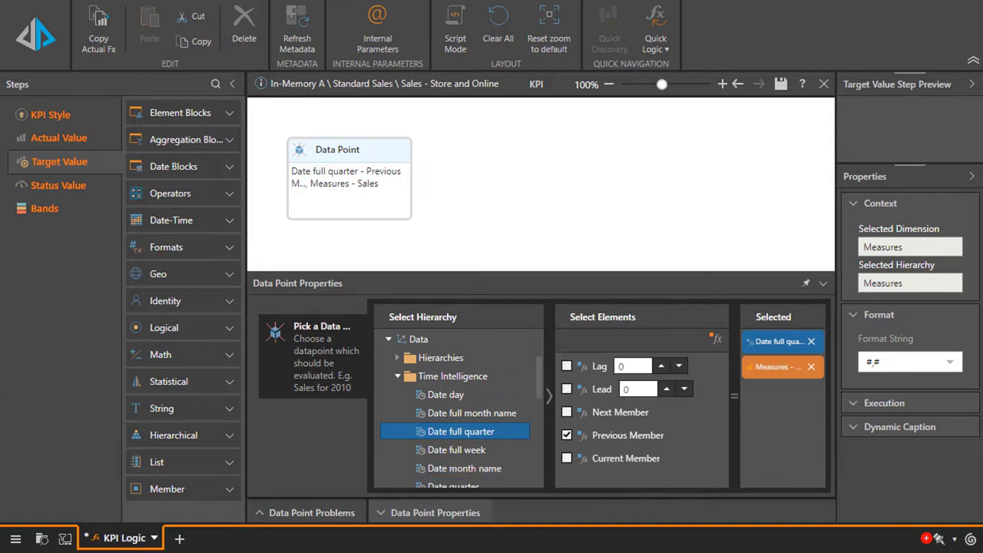
Multiply the target value's data point by 1.02
left_click(452, 194)
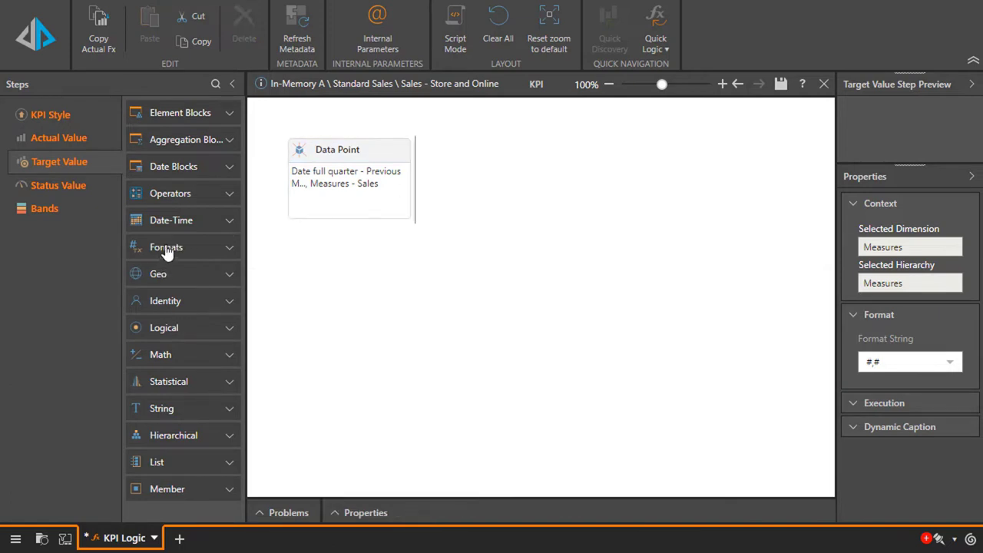
left_click(175, 195)
left_click_drag(182, 259, 434, 184)
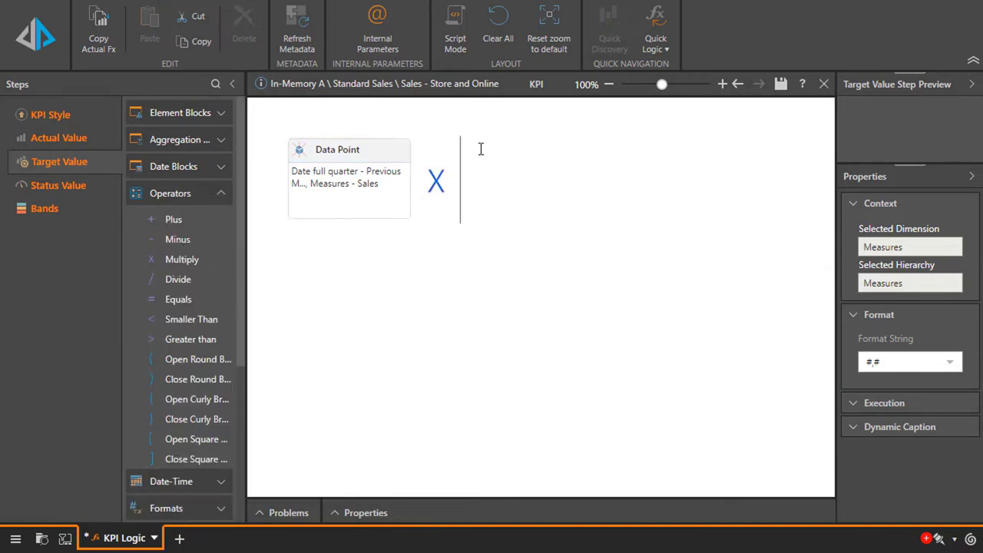
type("1.02")
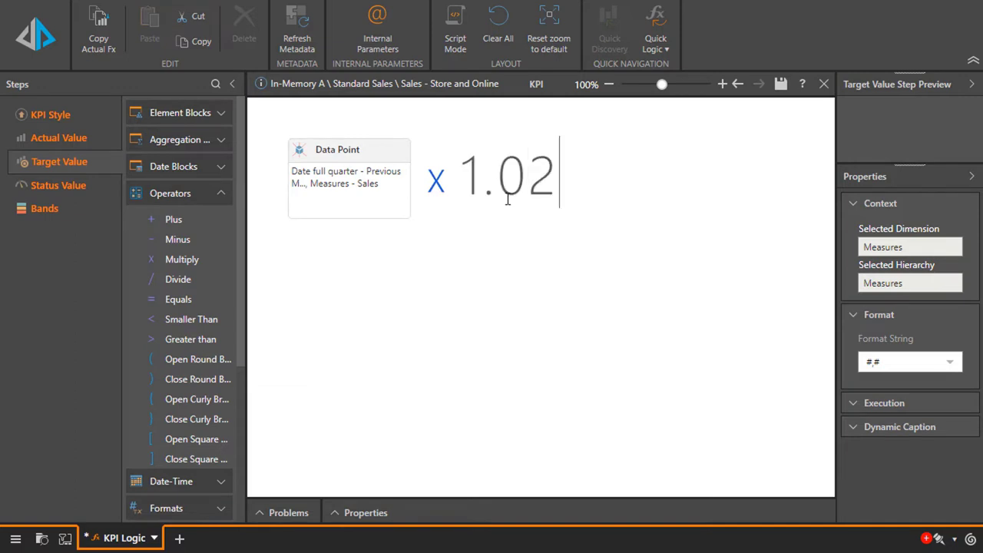
Try the Ratio, Reverse Ratio and Variance Percentage templates for the status value formula
left_click(56, 188)
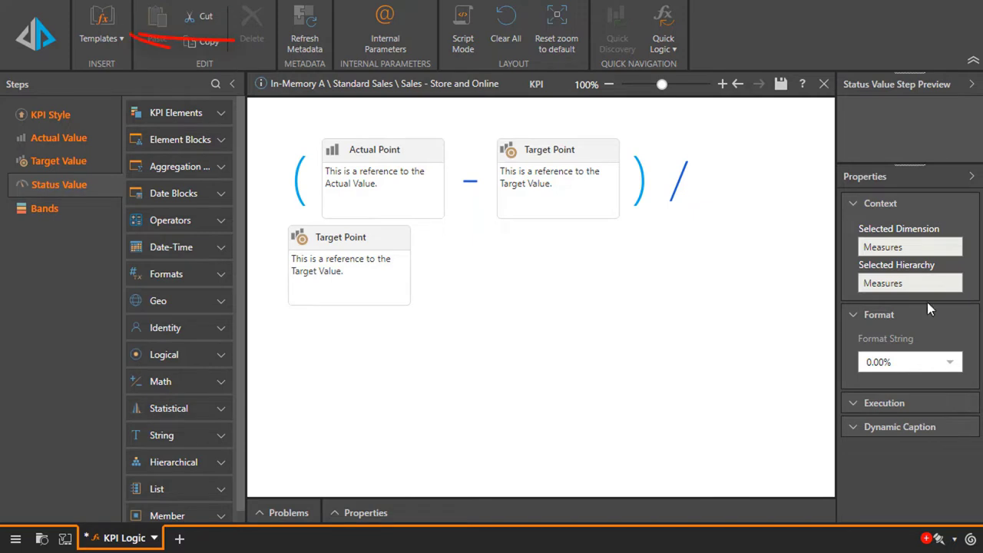
left_click(122, 40)
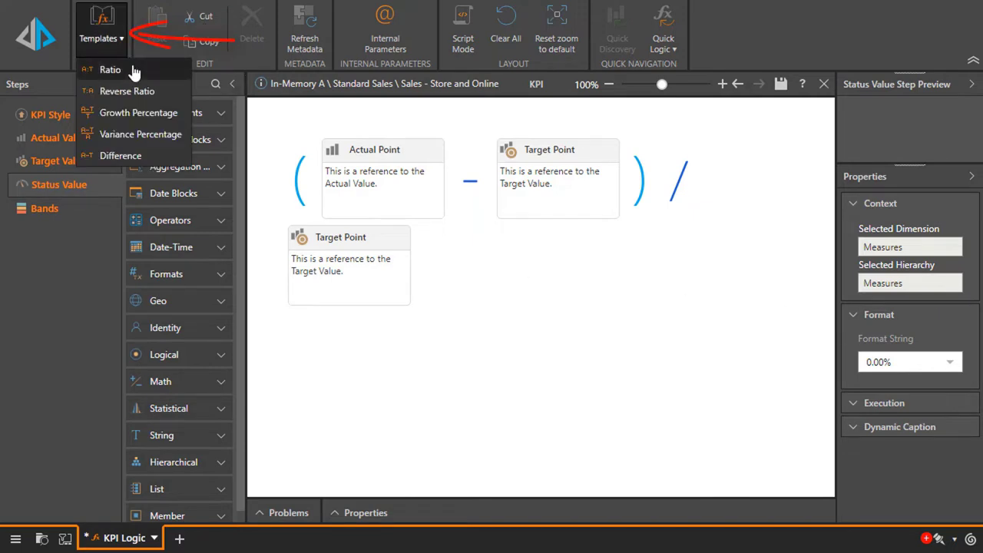
left_click(134, 71)
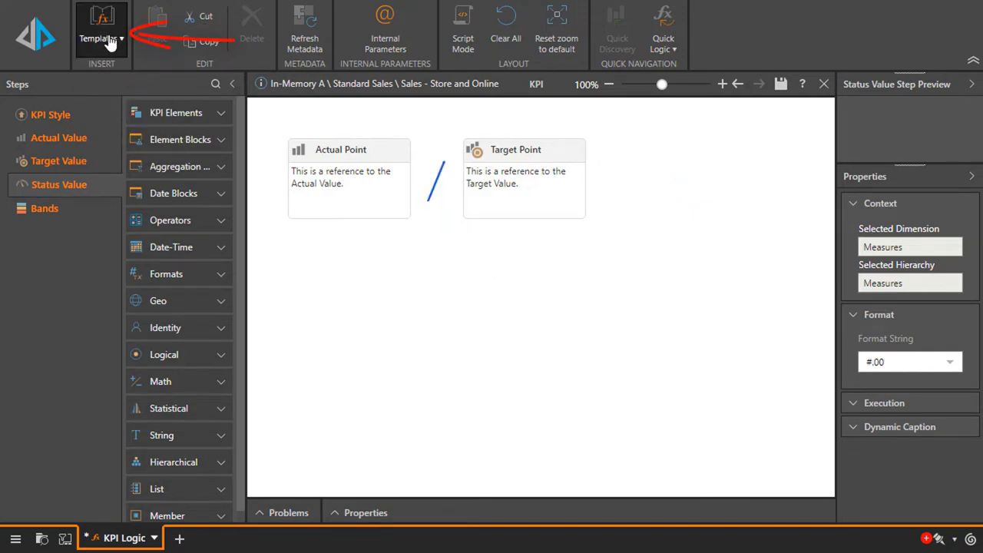
left_click(120, 38)
left_click(125, 92)
left_click(120, 38)
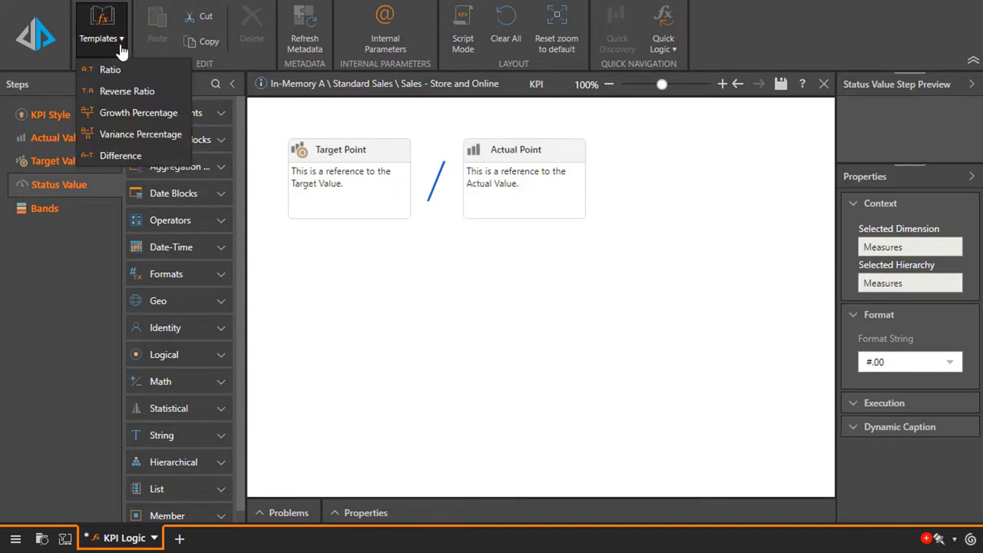
left_click(154, 135)
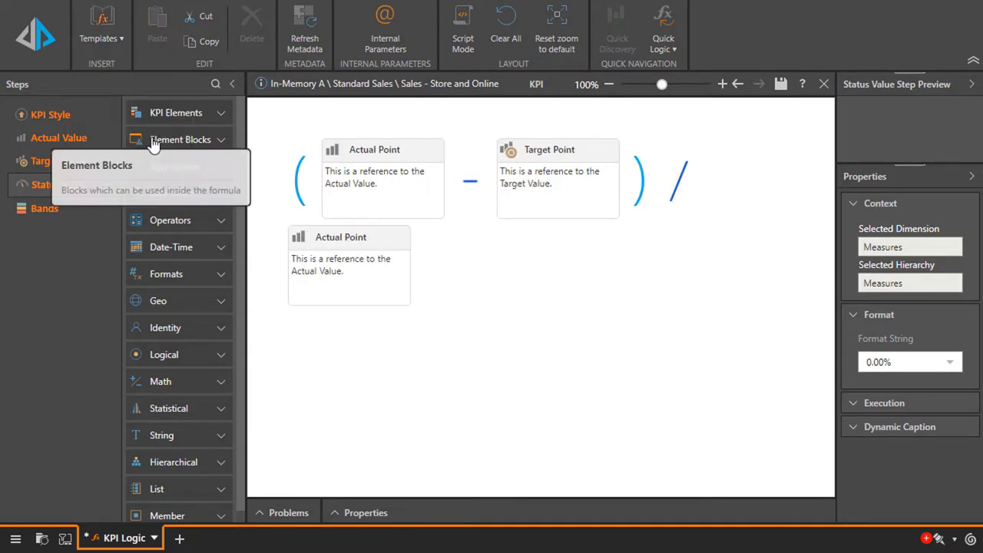
Apply the Growth Percentage template to the status value formula
left_click(123, 40)
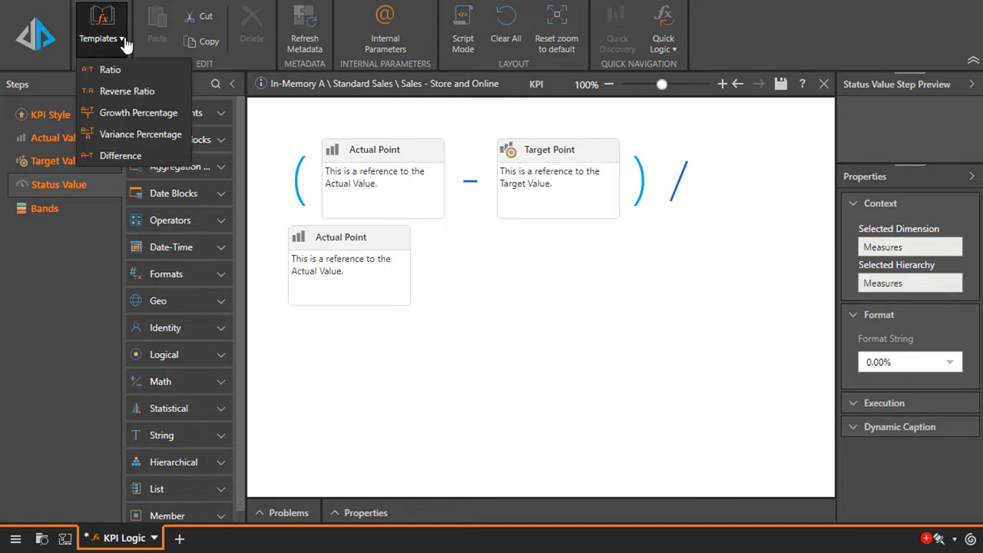
left_click(144, 109)
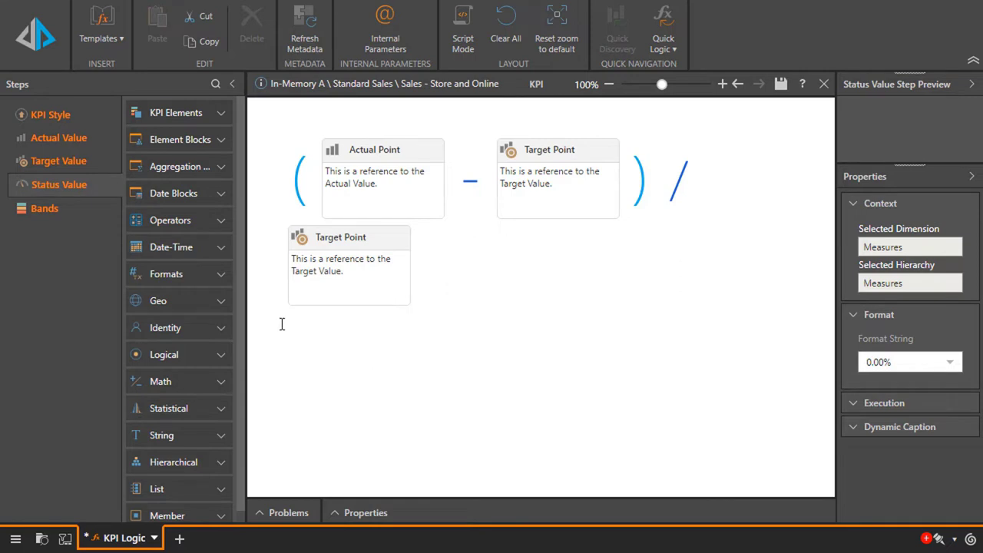
Enable bands for the KPI and set the band model to Tri
left_click(106, 212)
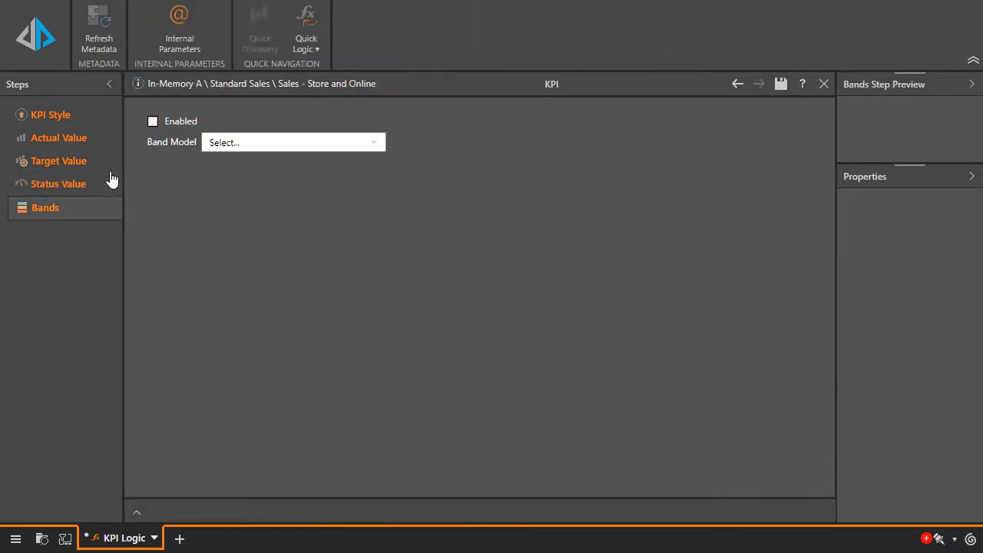
left_click(191, 132)
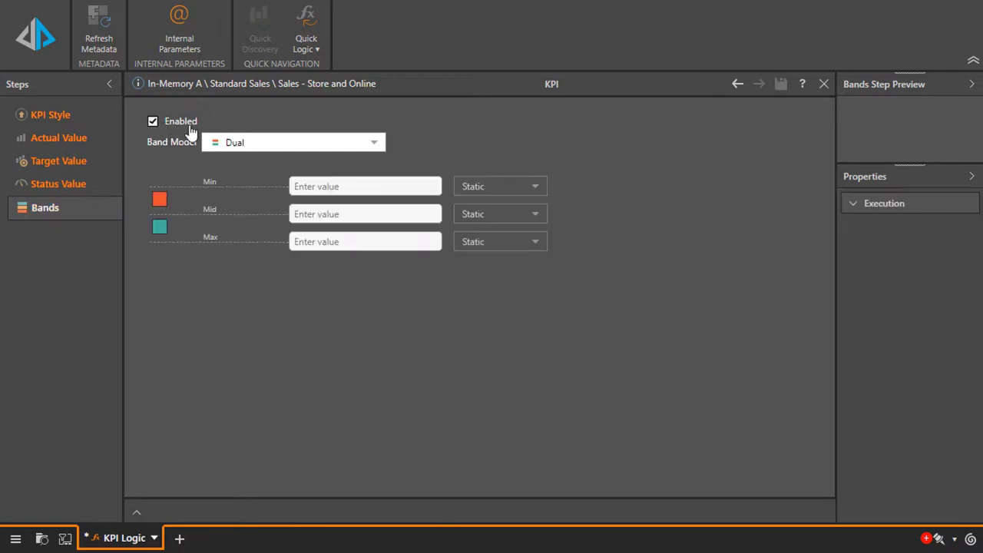
left_click(298, 140)
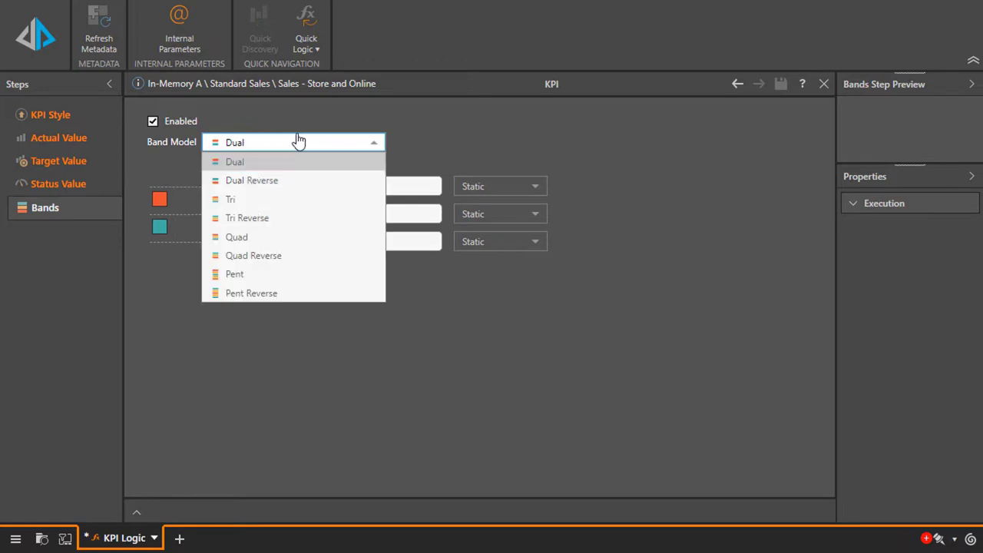
left_click(293, 201)
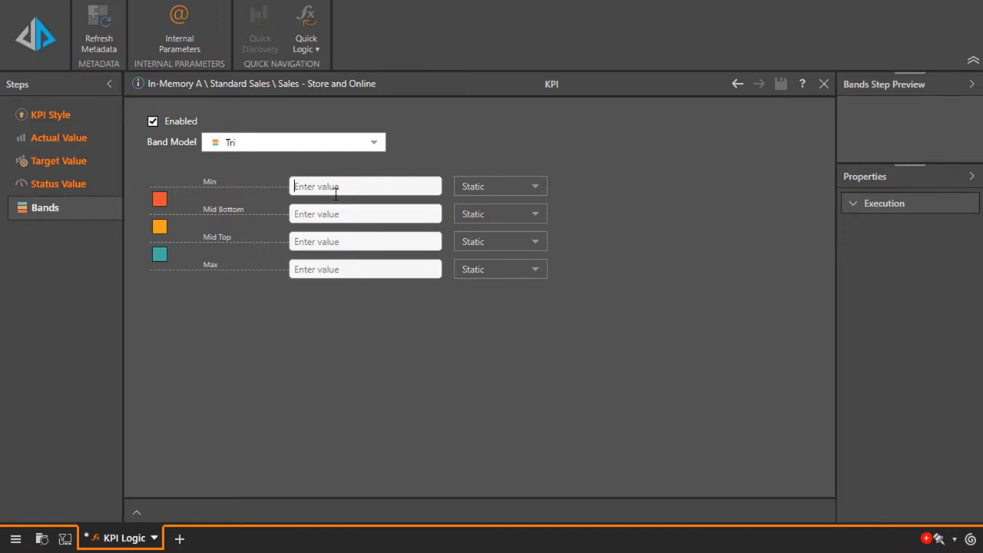
Set the static Min boundary of the bands to 100000
left_click(491, 193)
left_click(346, 185)
type("100000")
left_click(405, 215)
type("300000")
left_click(337, 235)
type("500000")
left_click_drag(335, 243, 293, 242)
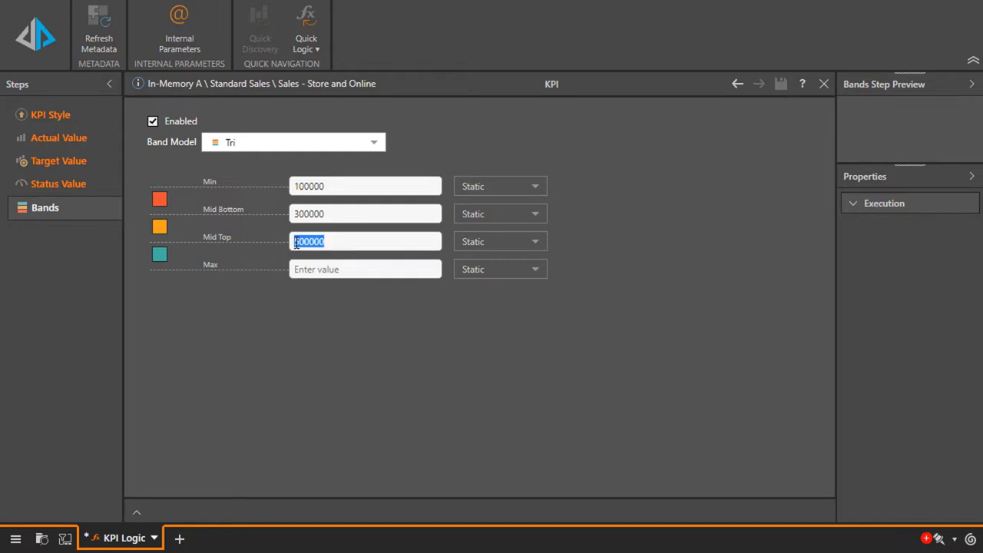
key("BackSpace")
left_click_drag(325, 215, 293, 214)
key("BackSpace")
Change the Mid Bottom boundary to a parameter and assign ParamKPI from My Content to it
left_click(511, 214)
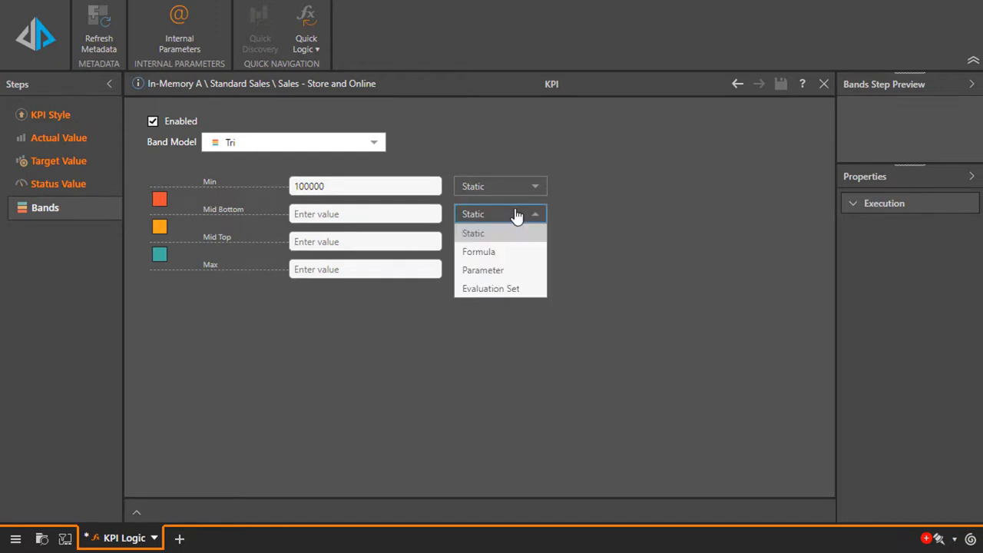
left_click(520, 272)
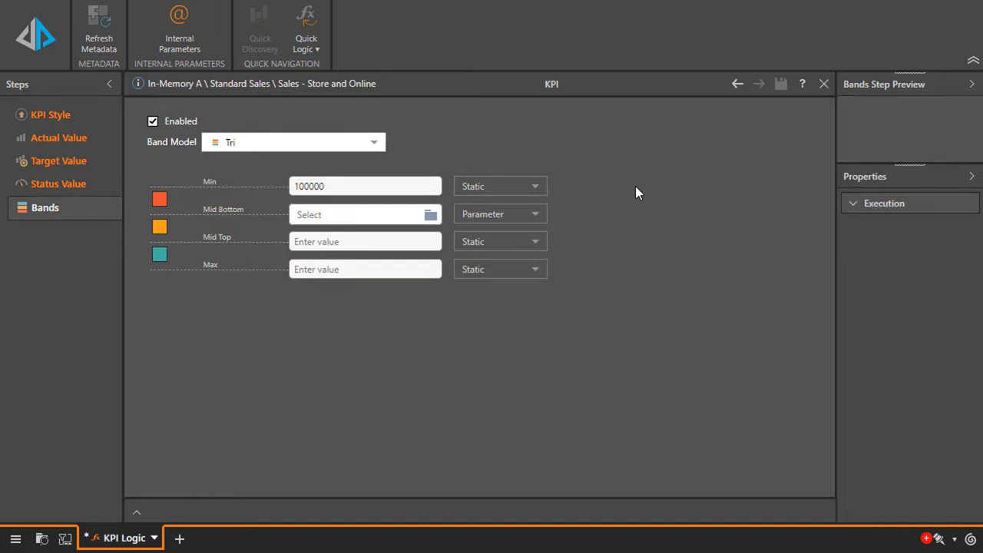
left_click(431, 215)
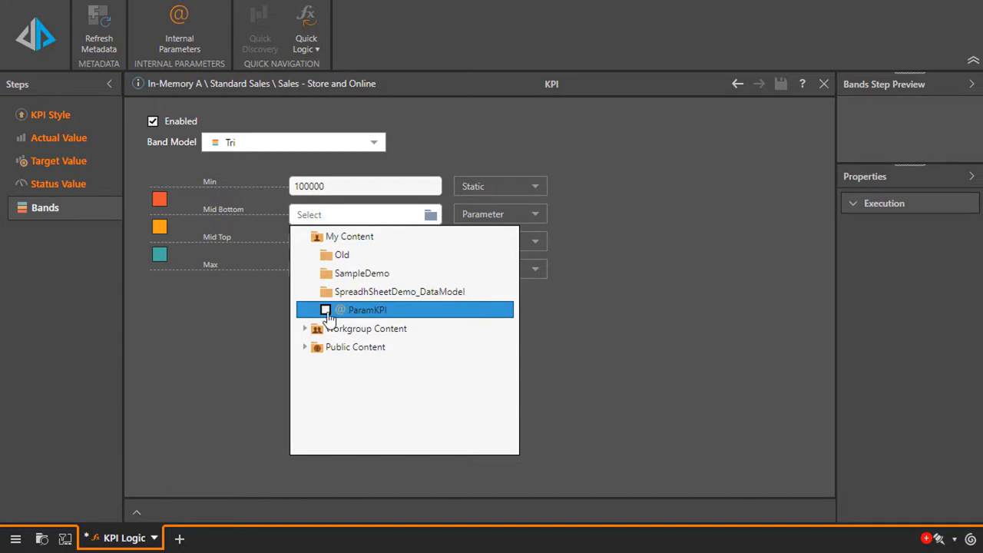
left_click(326, 311)
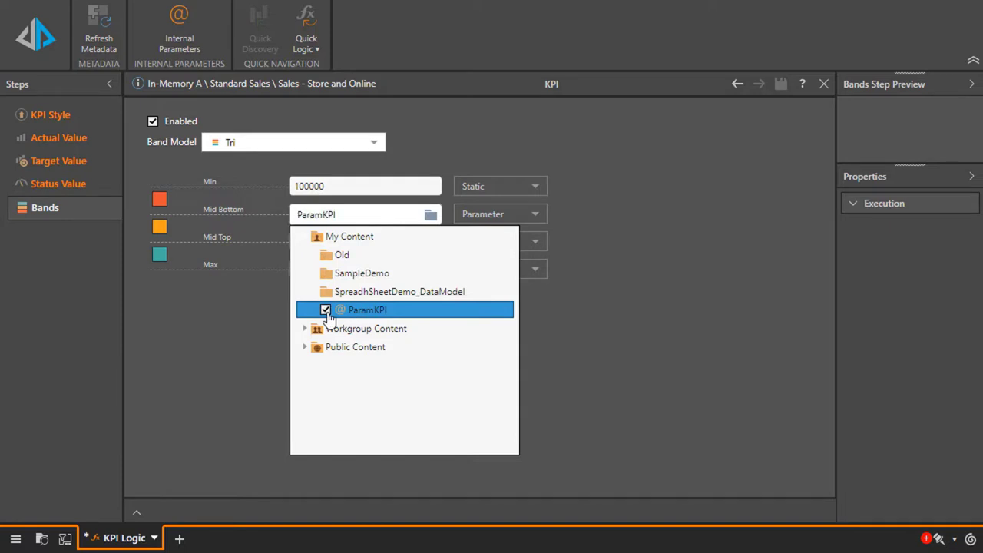
left_click(619, 312)
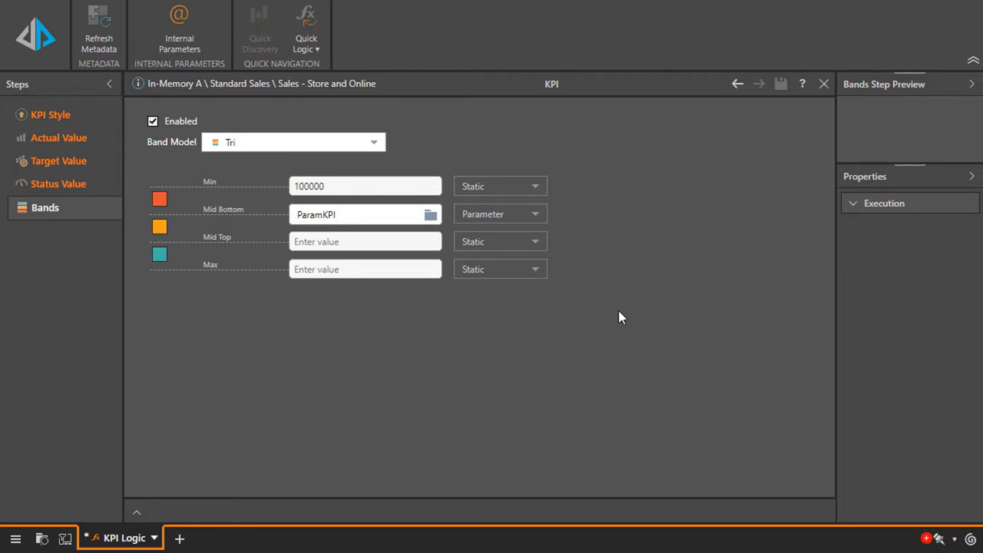
Make the Mid Top boundary a formula and start it with a Data Point block for the Net Profit measure
left_click(483, 241)
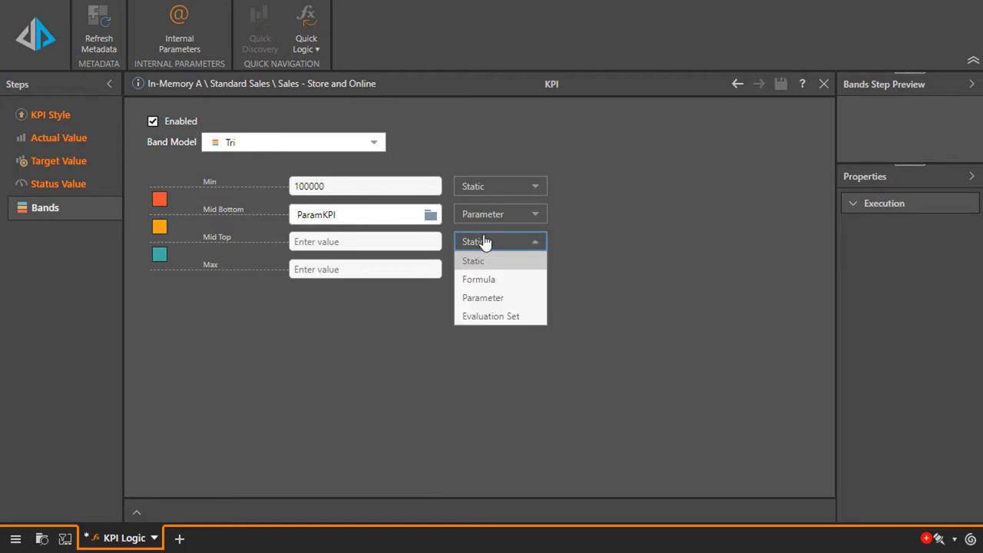
left_click(495, 279)
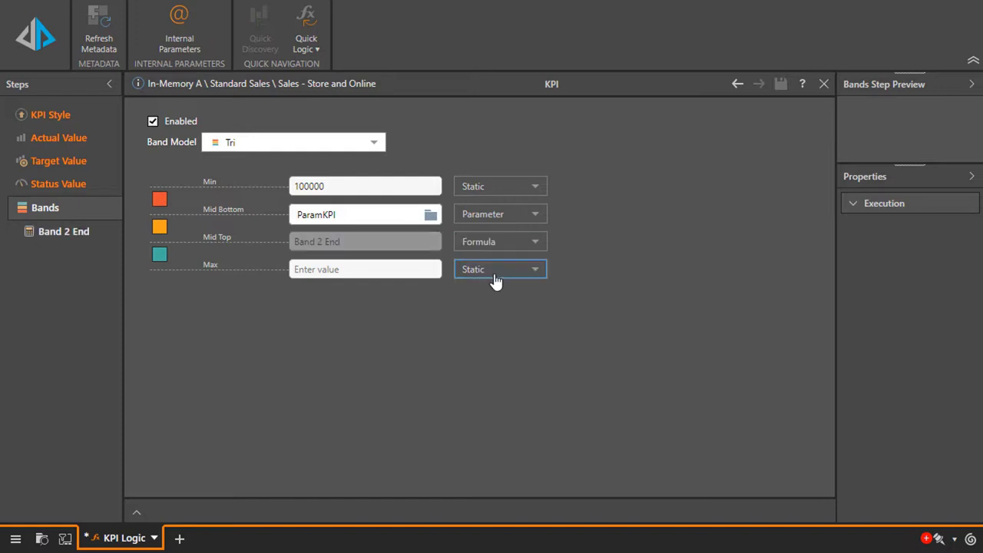
left_click(58, 240)
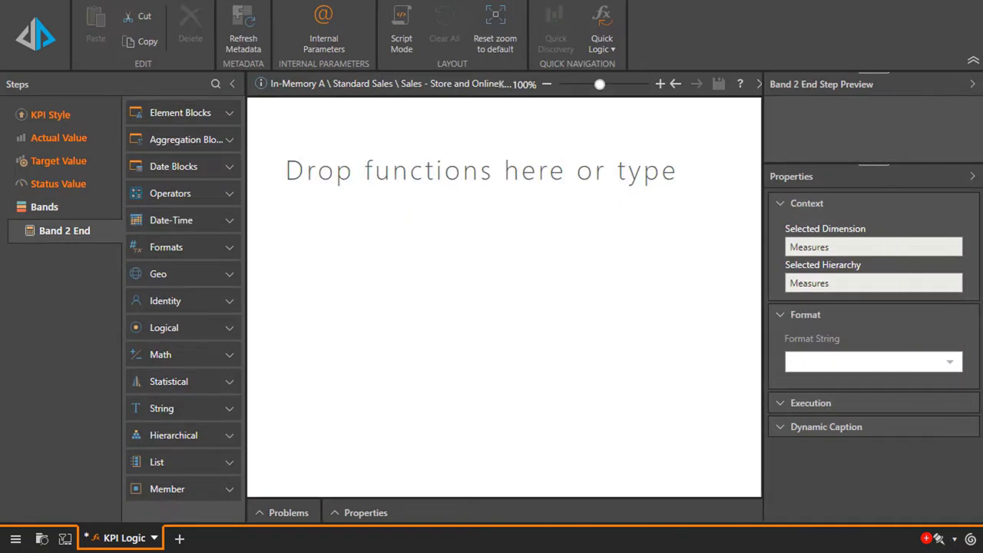
left_click(181, 115)
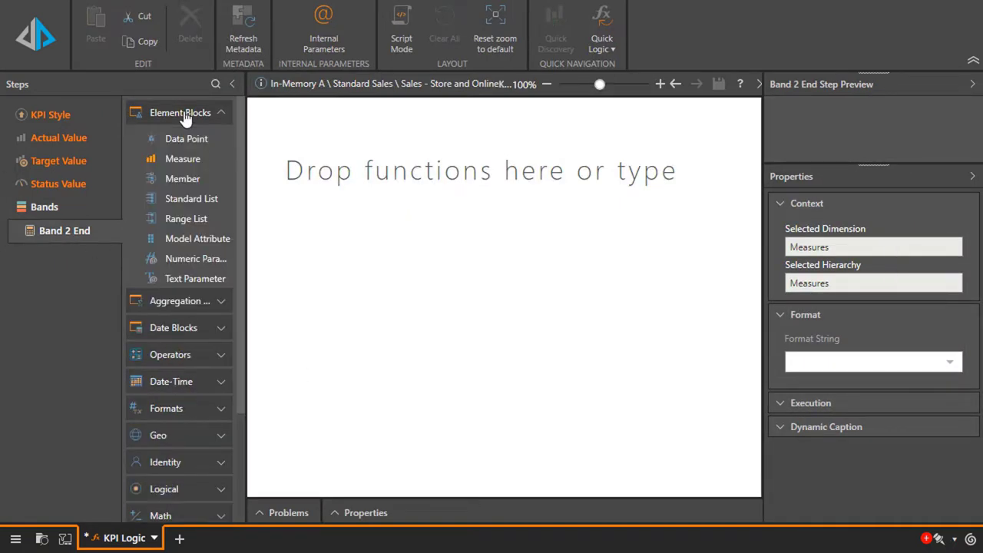
left_click_drag(186, 139, 326, 158)
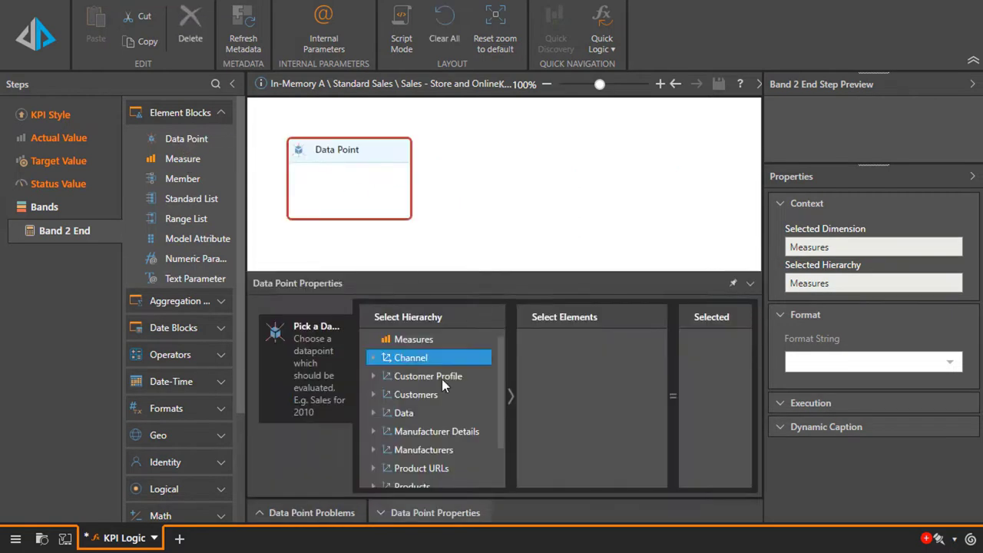
left_click(442, 378)
left_click(414, 340)
left_click(557, 383)
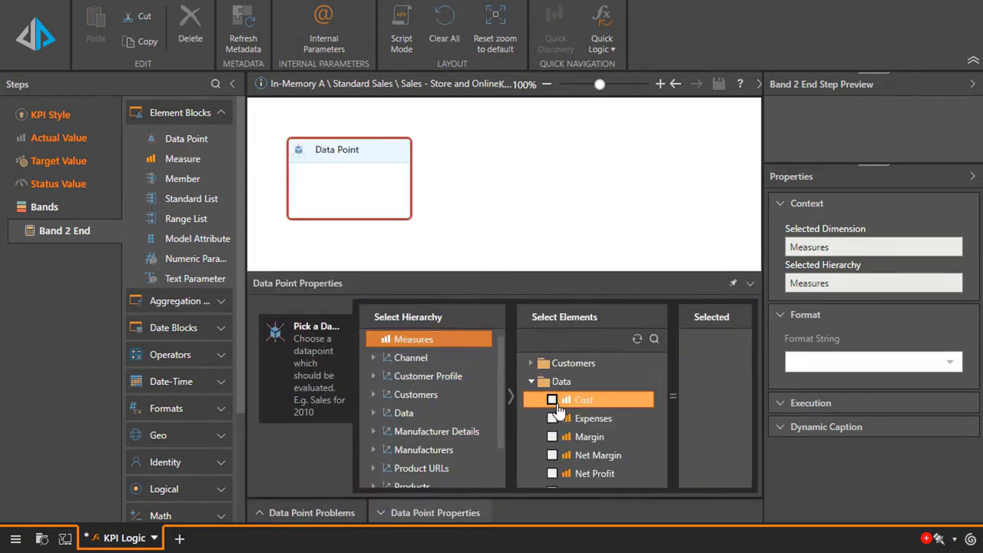
left_click(552, 474)
Multiply the Net Profit data point by 3 in the Band 2 End formula and return to the bands settings
left_click(159, 359)
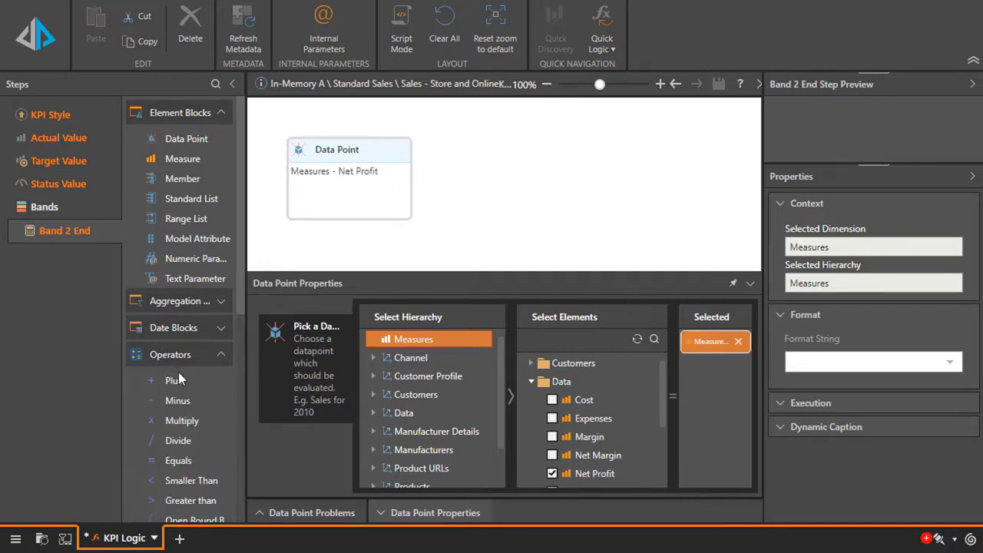
left_click_drag(176, 423, 507, 184)
type("3")
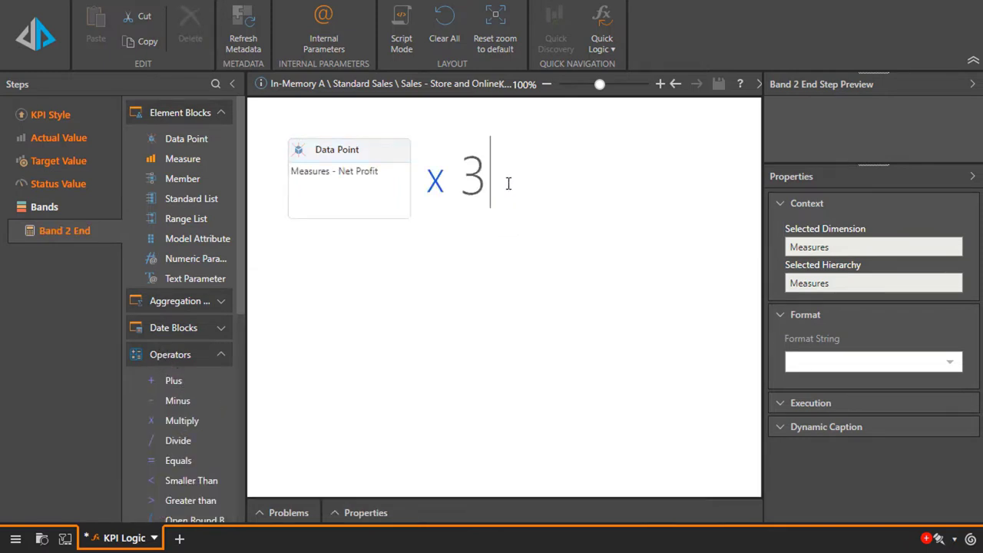
left_click(46, 209)
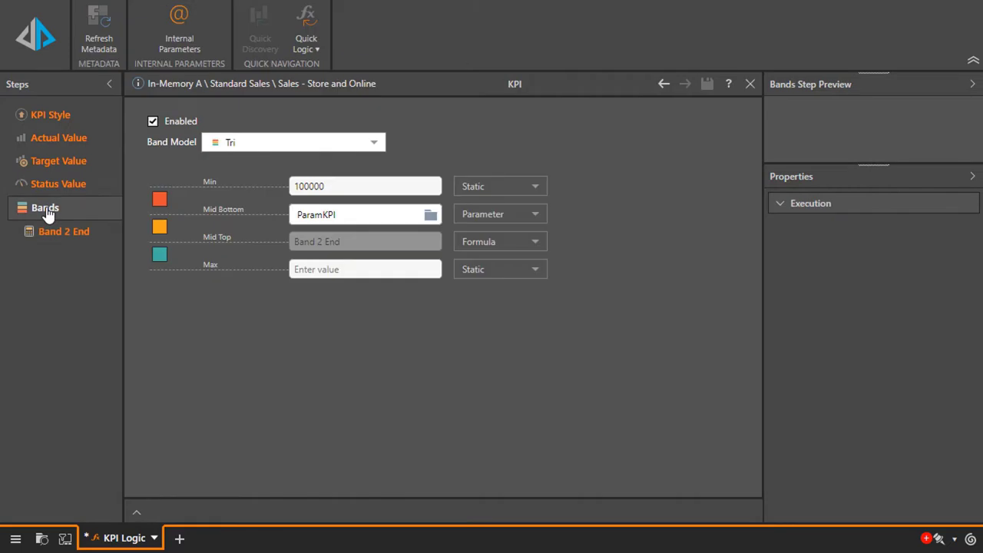
Change the Max boundary to Evaluation Set and review the available functions, including the tile options, without choosing one
left_click(534, 273)
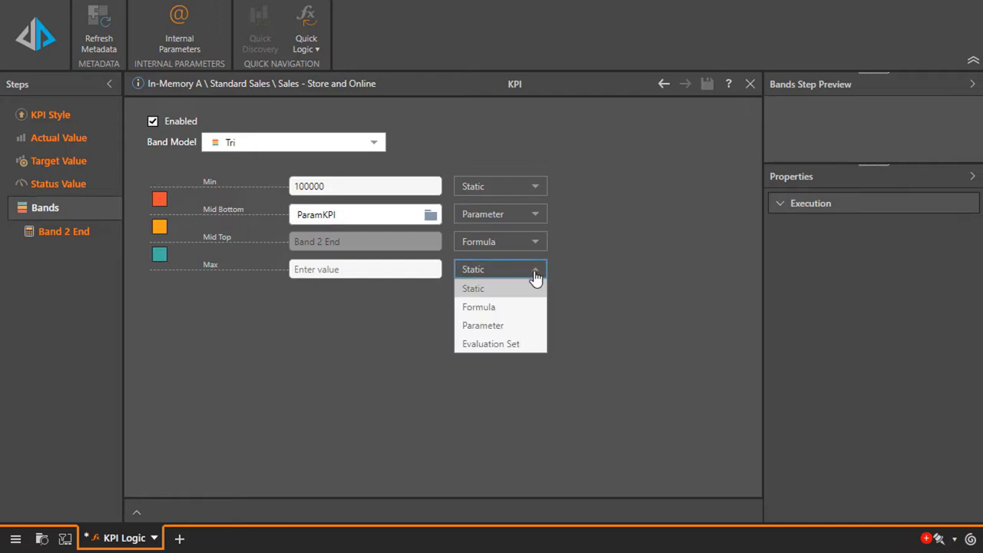
left_click(498, 344)
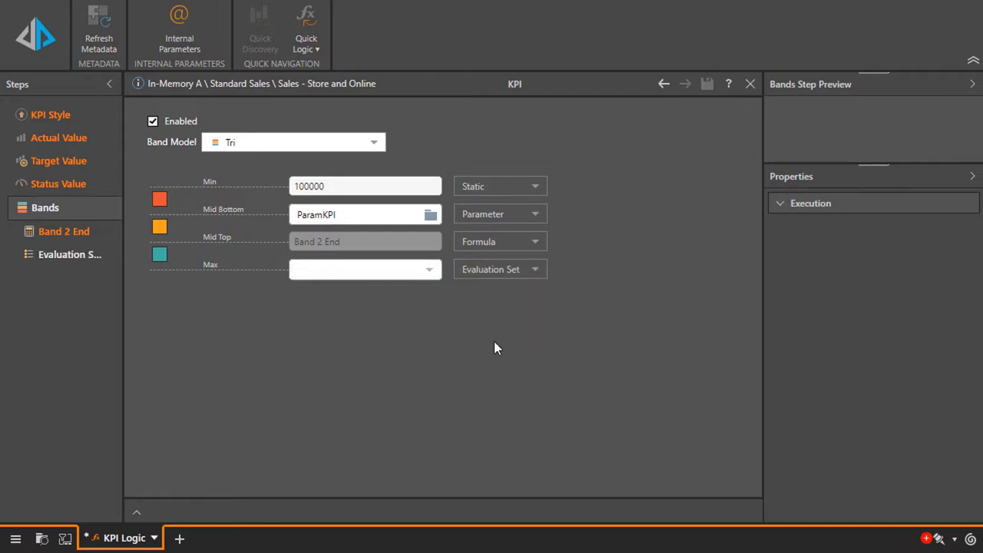
left_click(427, 277)
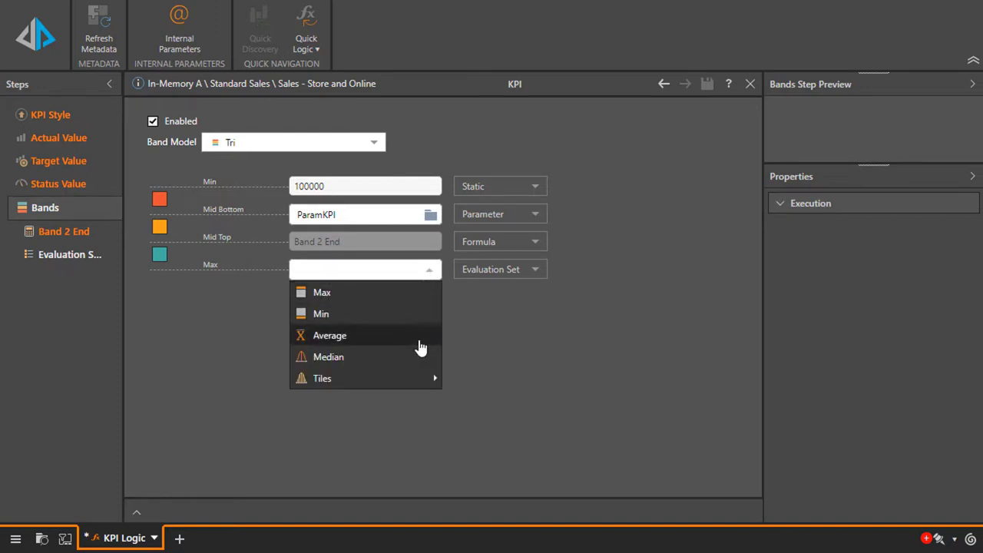
mouse_move(415, 381)
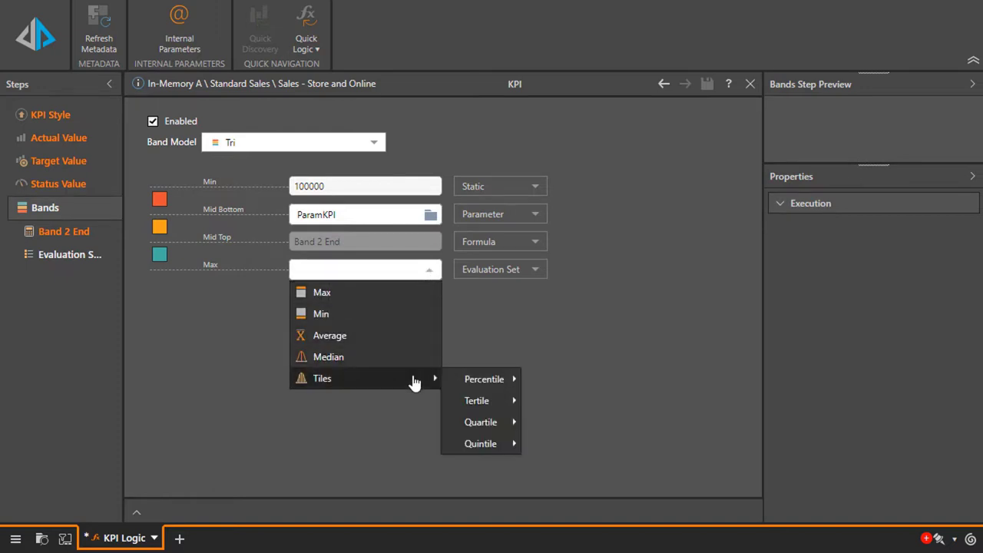
mouse_move(464, 380)
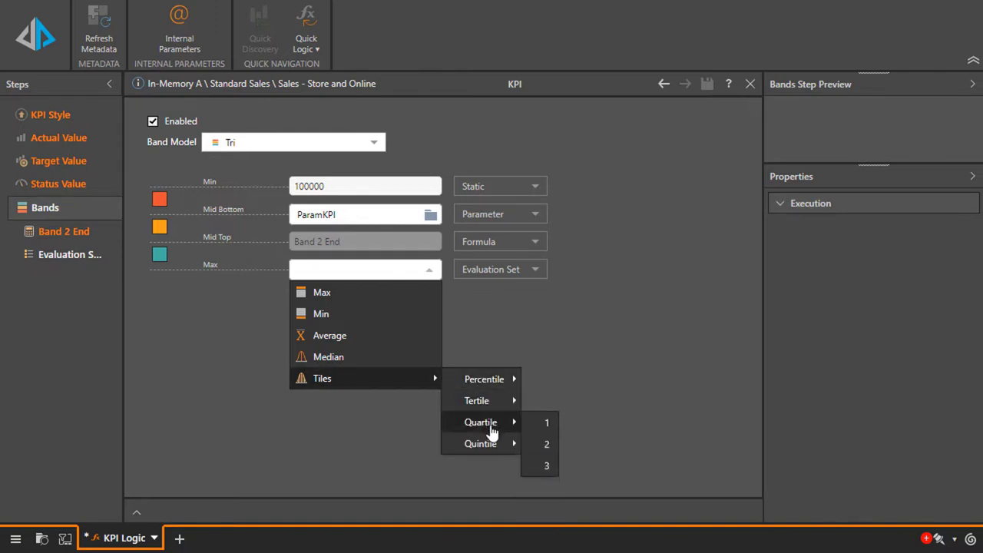
mouse_move(489, 441)
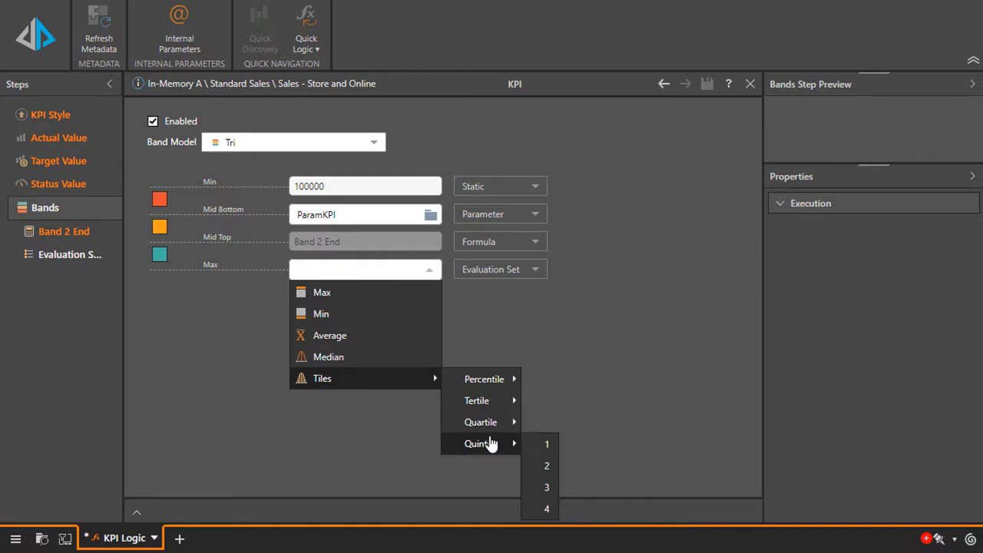
left_click(489, 357)
Define the evaluation set from the State attribute of the Customers hierarchy with all elements included
left_click(54, 254)
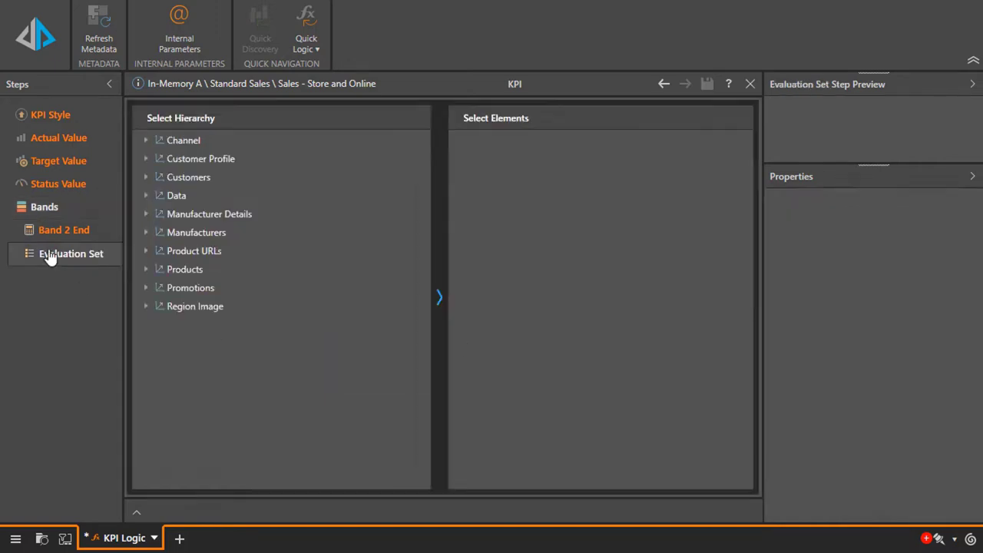
double_click(181, 177)
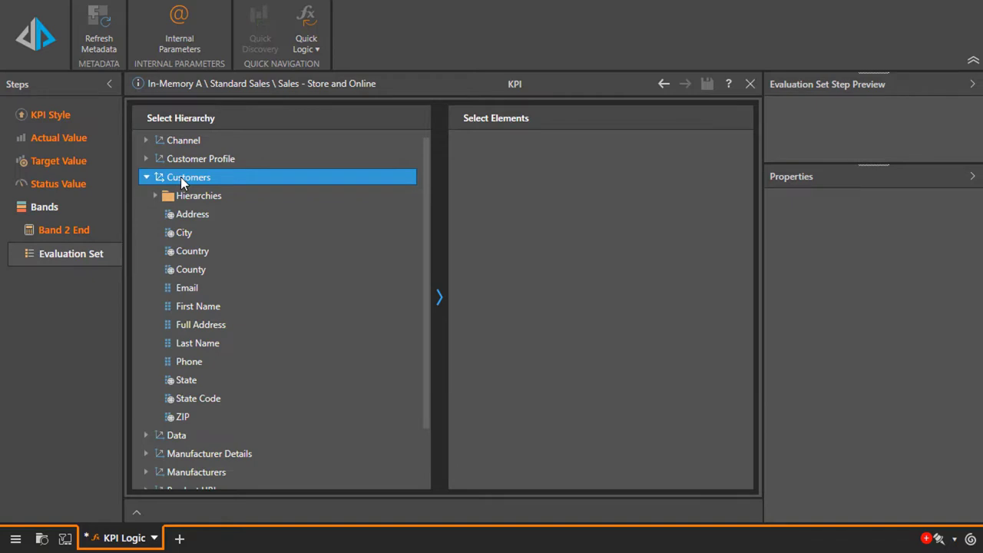
left_click(187, 381)
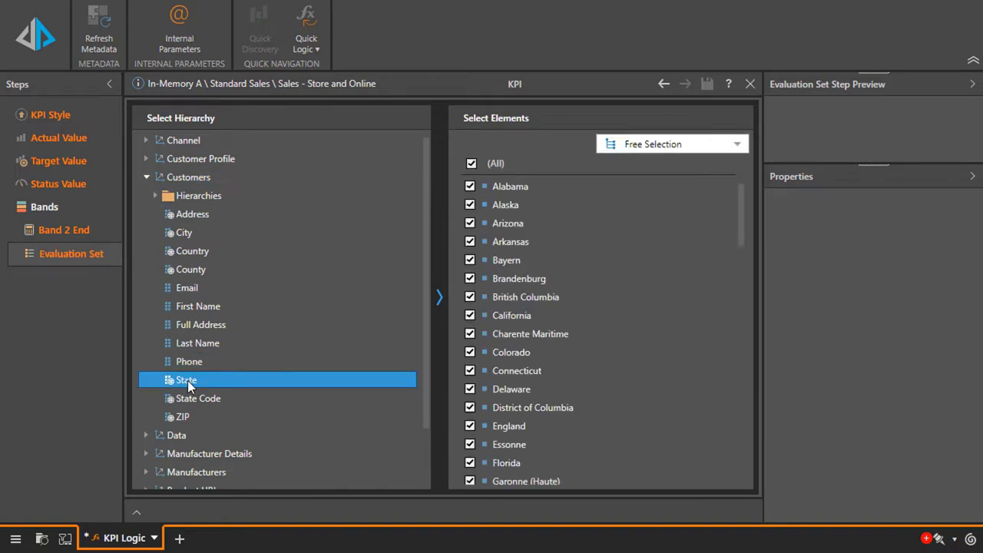
left_click(700, 388)
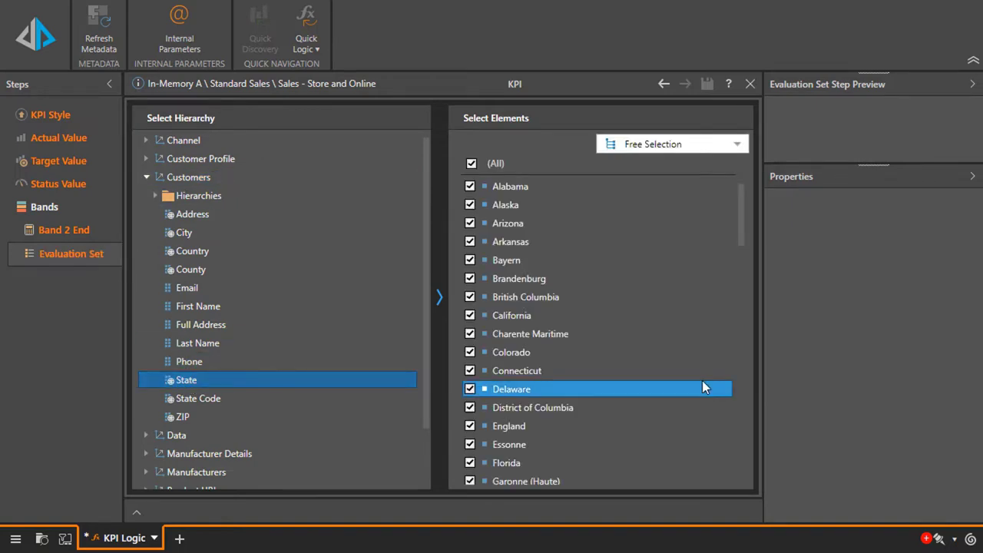
Change the Min, Mid Bottom and Mid Top boundaries of the bands to Evaluation Set
left_click(46, 213)
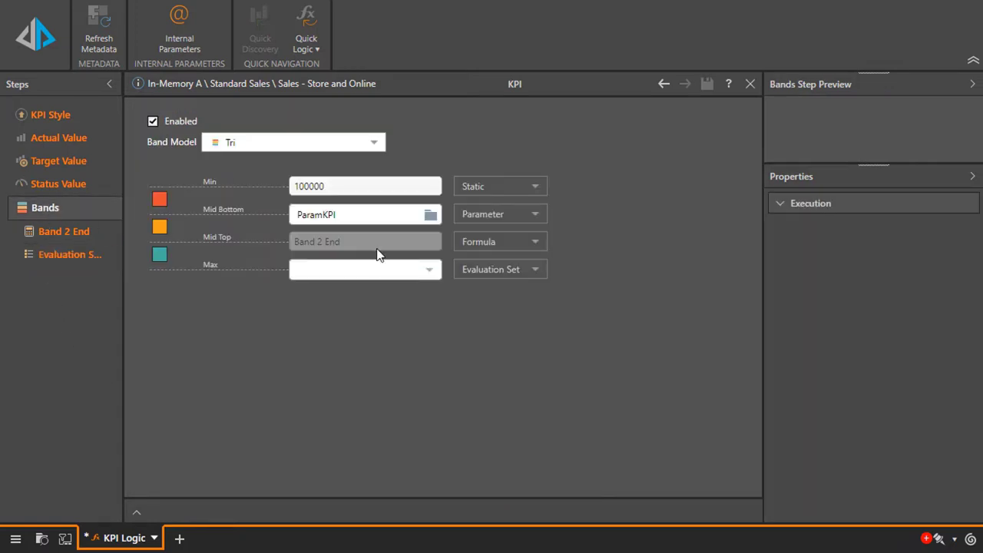
left_click(533, 187)
left_click(498, 267)
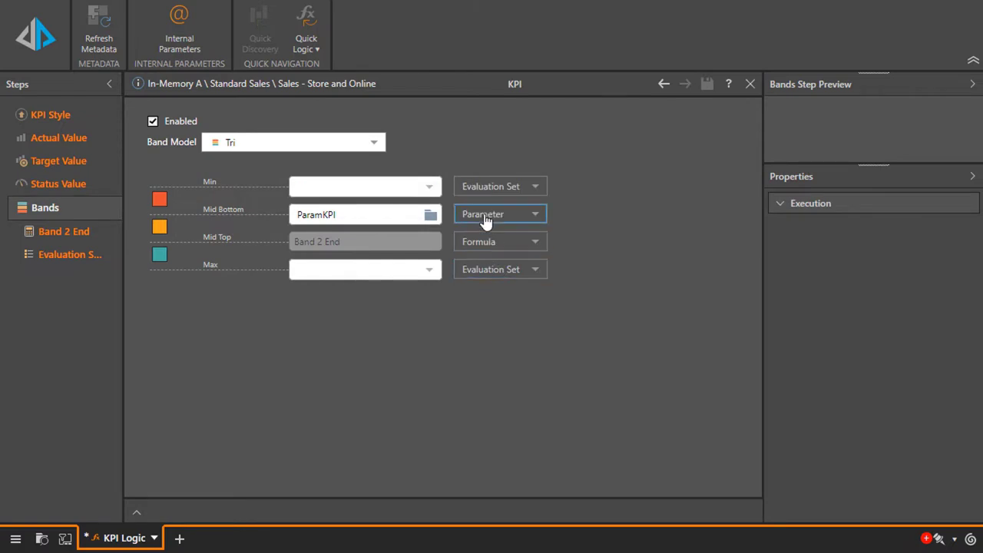
left_click(490, 215)
left_click(492, 289)
left_click(495, 241)
left_click(500, 316)
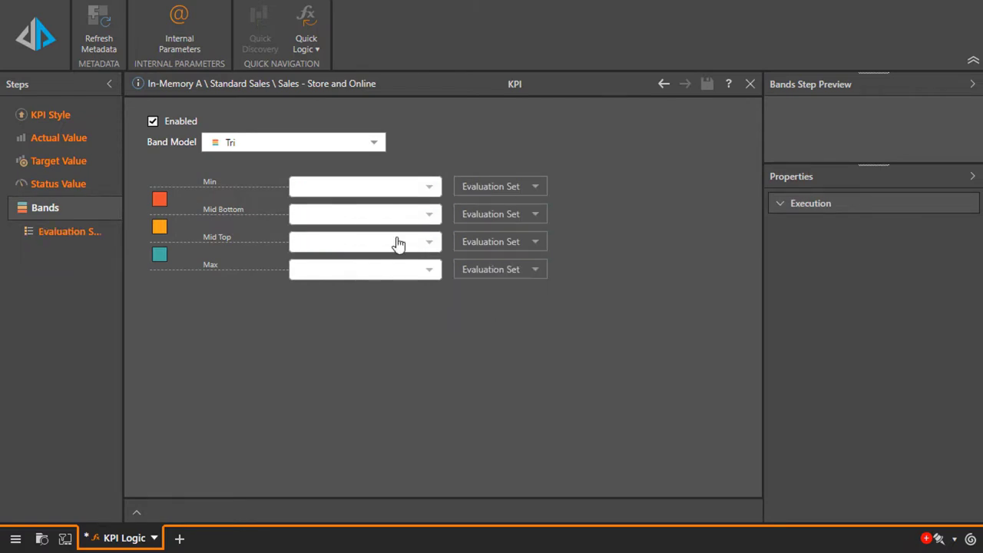
Set the Min boundary to the minimum of the evaluation set and the Mid Bottom boundary to Quartile 1
left_click(361, 189)
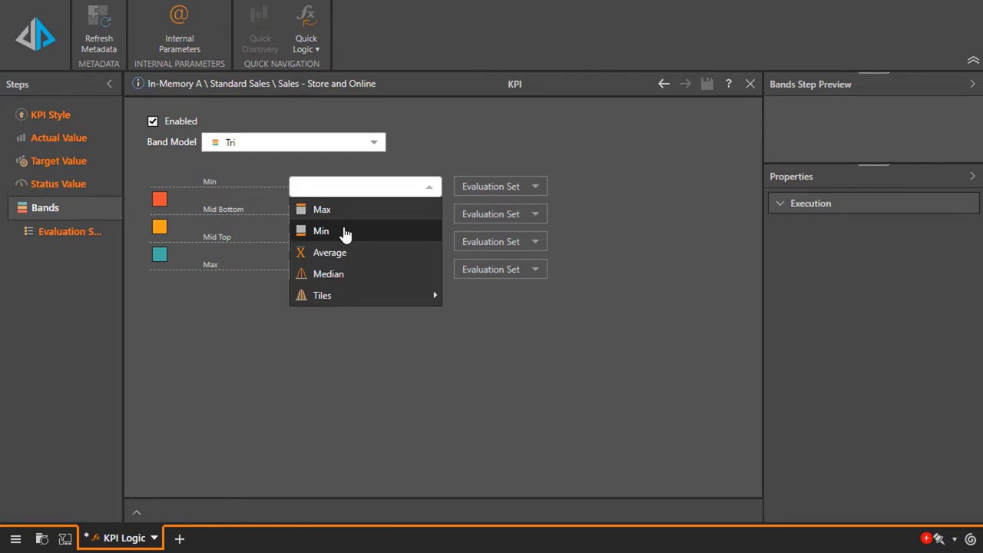
left_click(346, 232)
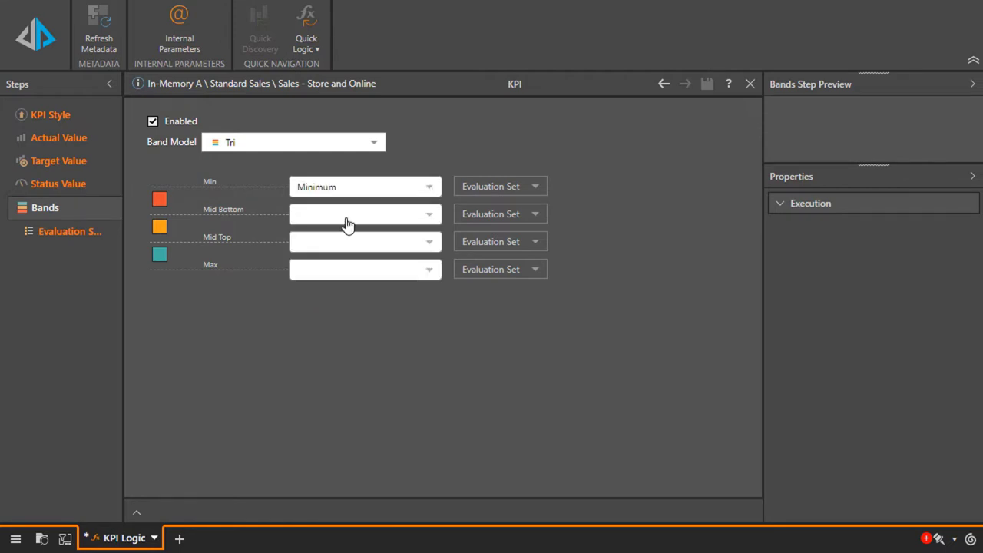
left_click(347, 221)
mouse_move(351, 325)
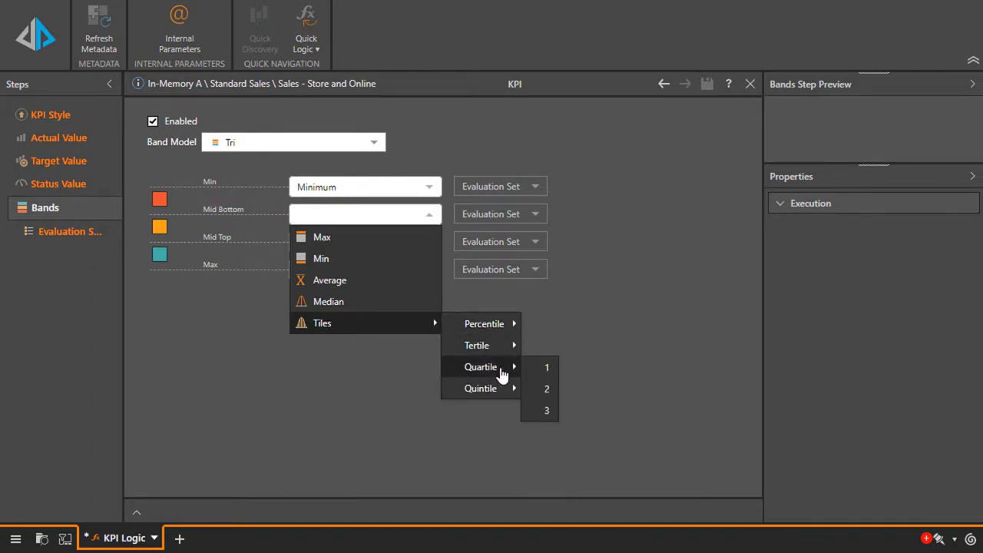
left_click(533, 369)
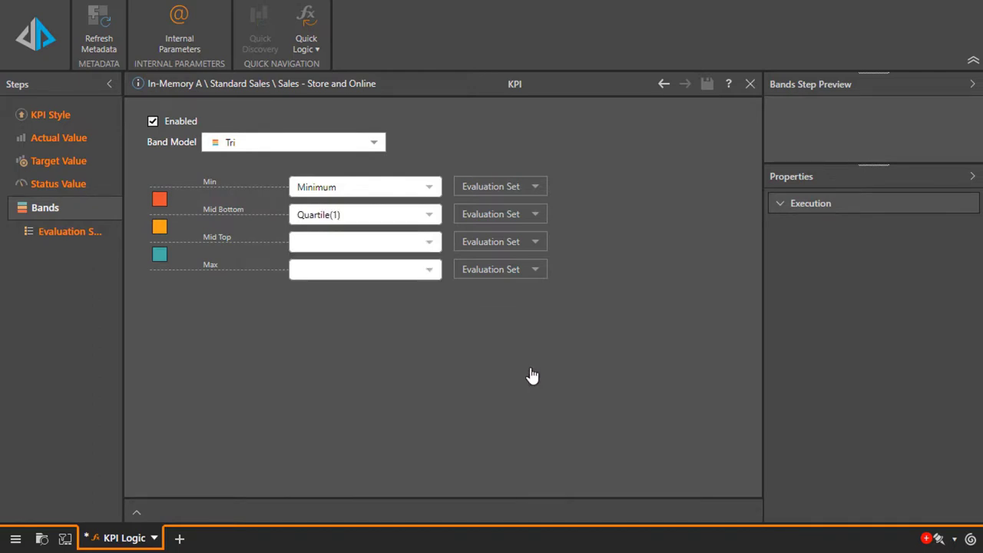
Set the Mid Top boundary to Quartile 2 and the Max boundary to Quartile 3
left_click(404, 244)
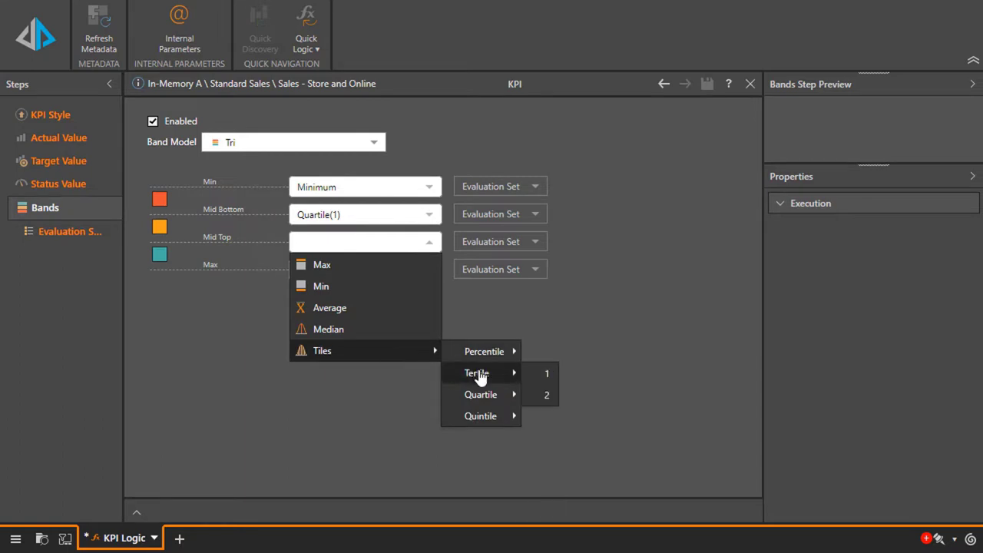
left_click(540, 416)
left_click(387, 275)
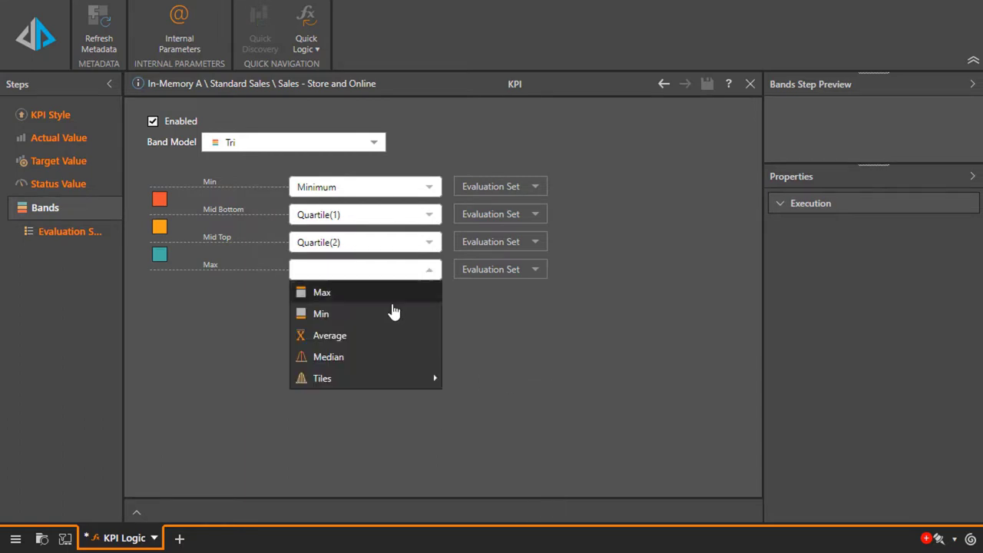
mouse_move(407, 380)
mouse_move(498, 422)
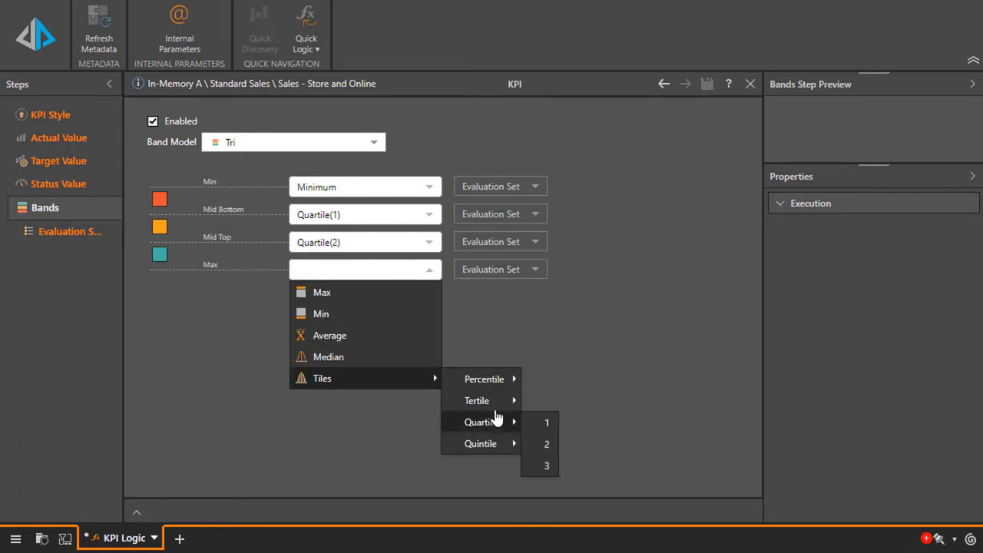
left_click(546, 465)
Change the band model to Quad
left_click(304, 147)
left_click(236, 236)
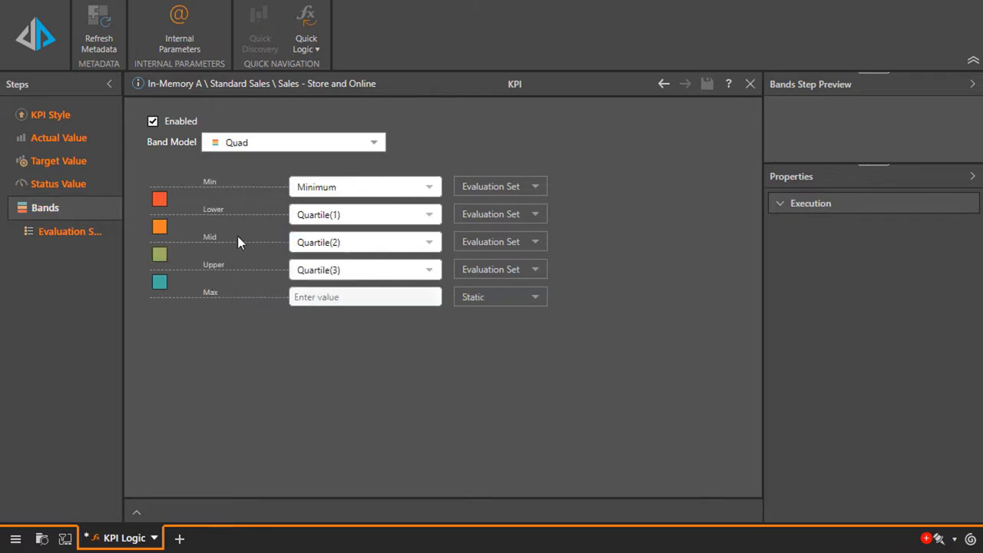
Set the Max boundary of the bands to the maximum of the evaluation set
left_click(480, 299)
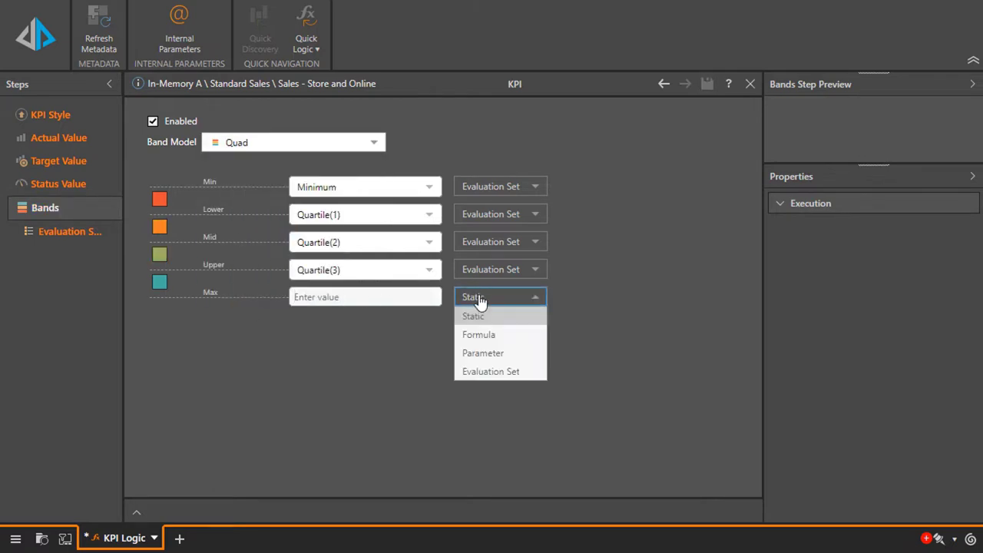
left_click(490, 372)
left_click(344, 303)
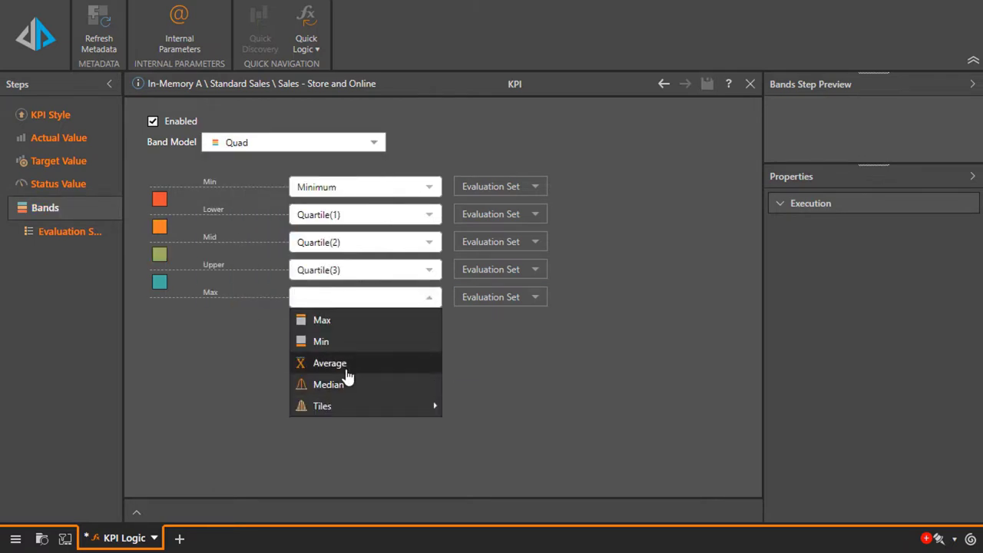
left_click(335, 325)
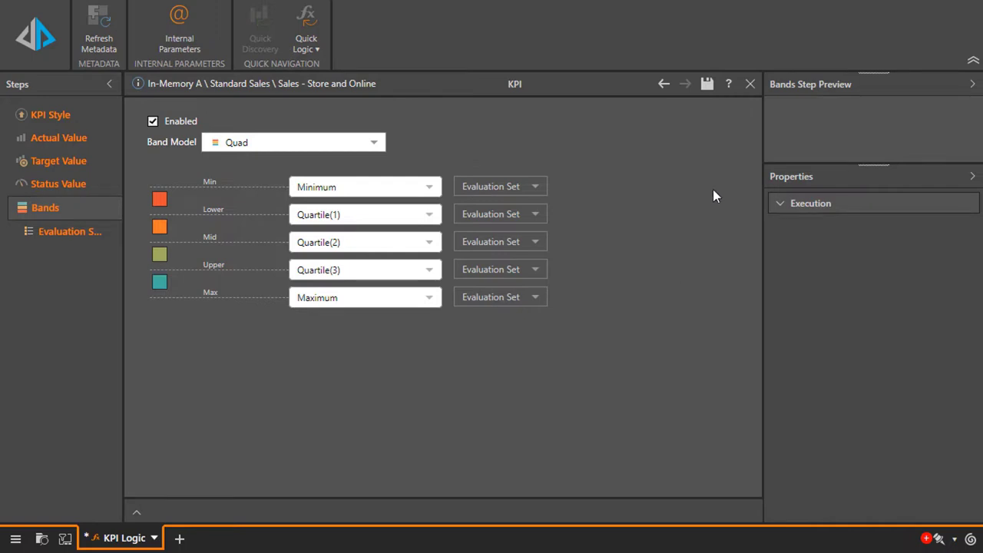
Save the KPI in My Content under the name KPIQuartiles
left_click(705, 86)
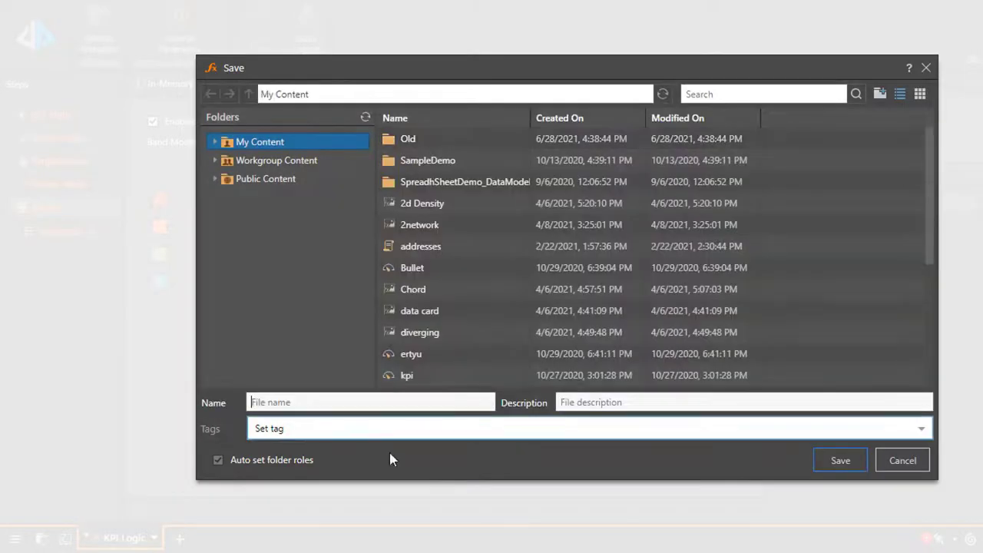
left_click(327, 400)
type("KOP")
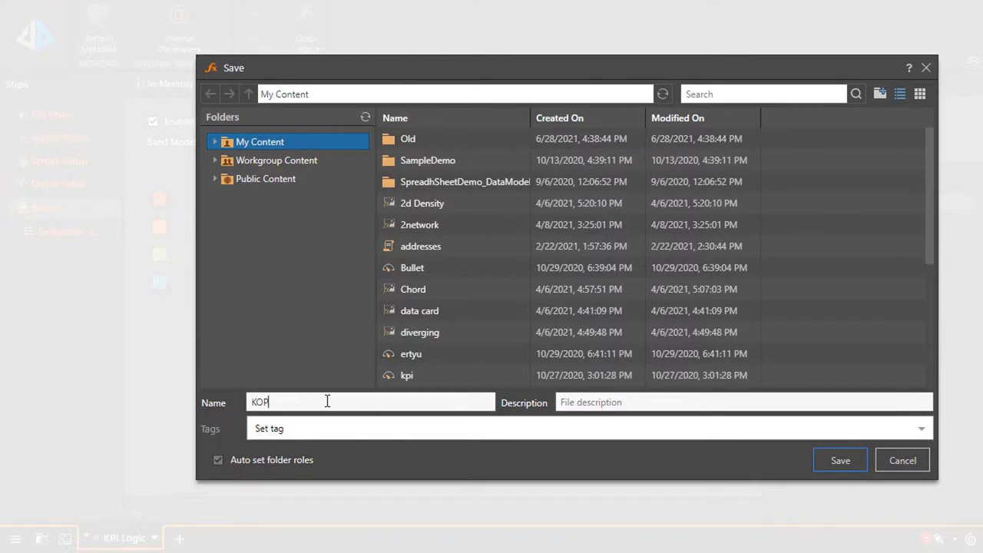
key("BackSpace")
key("BackSpace")
type("PIQuartiles")
key("Return")
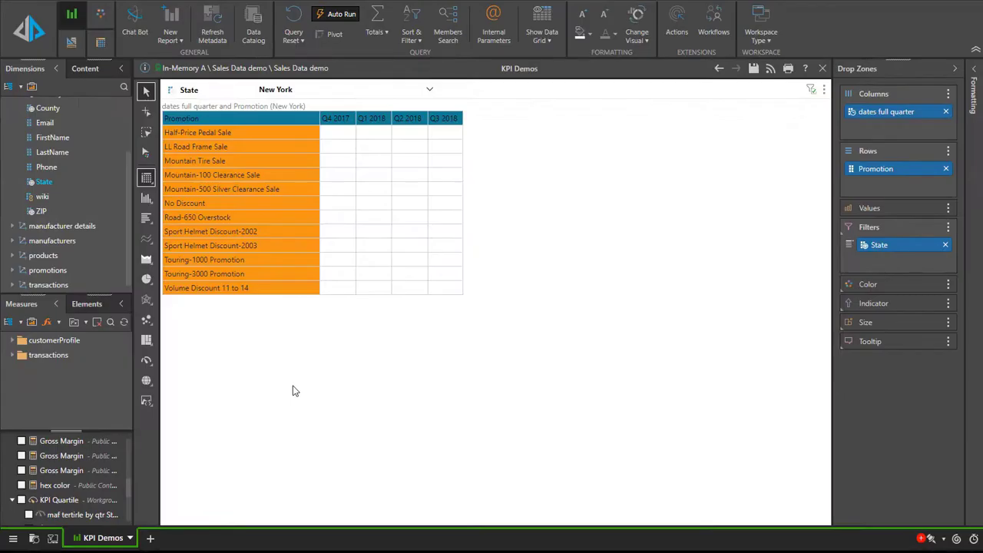
Add the maf tertirle by qtr Status KPI to the KPI Demos grid and filter State by California, followed by New Jersey
left_click(29, 515)
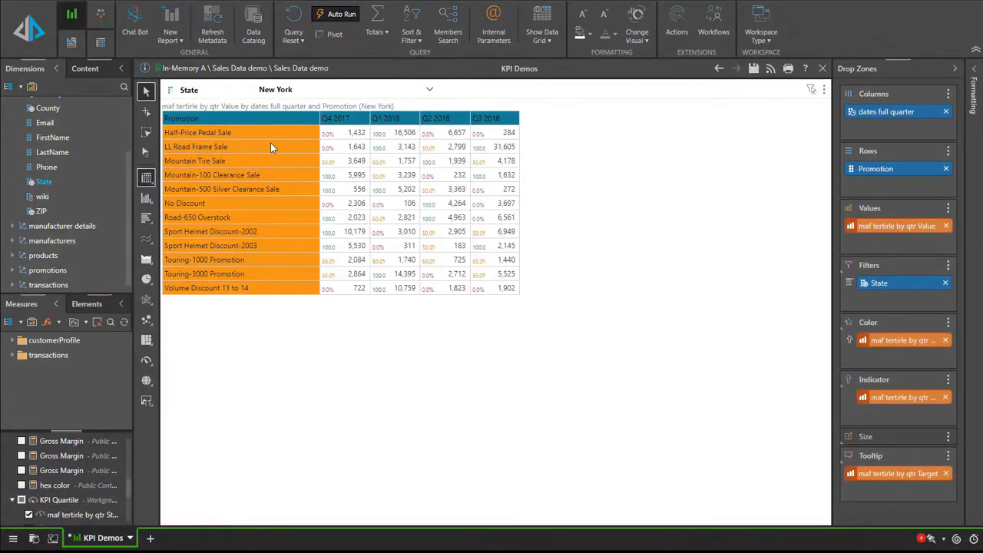
left_click(311, 95)
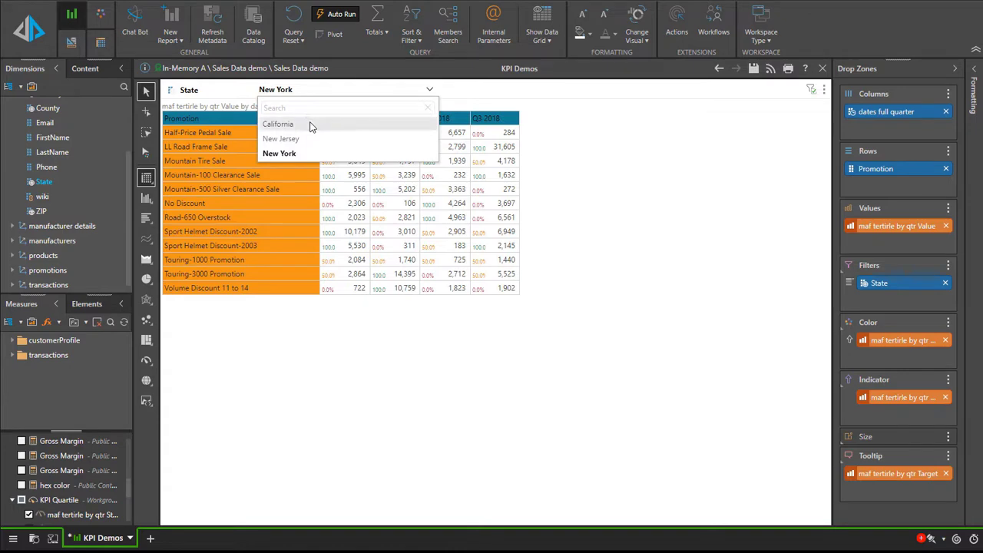
left_click(309, 124)
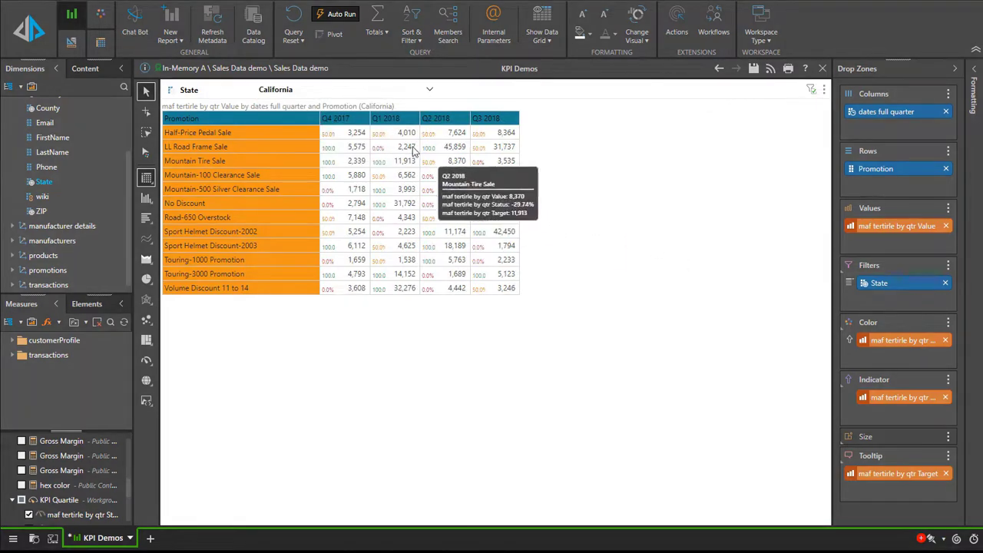
left_click(360, 96)
left_click(311, 138)
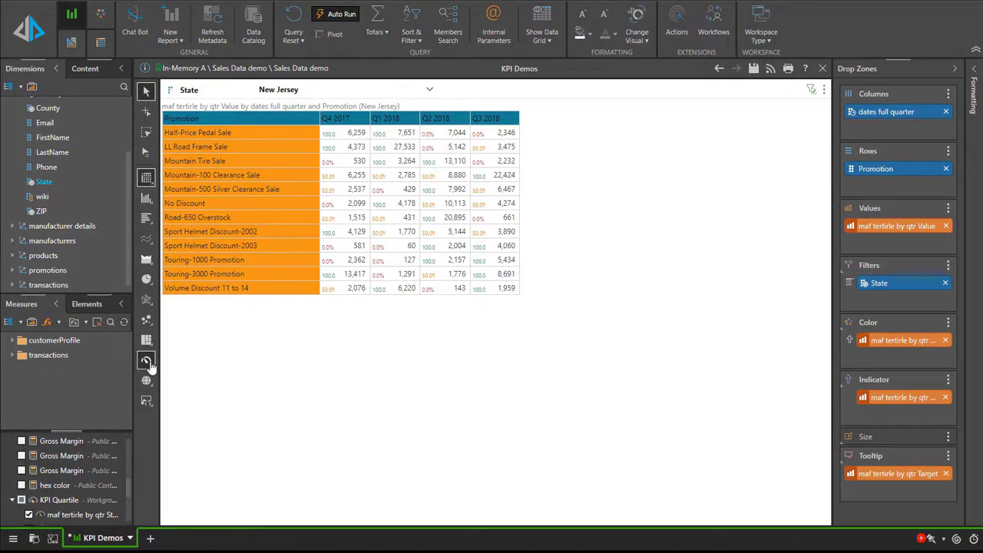
Change the grid to a gauge visual, set the State filter to California and look through the gauges for all promotions
left_click(147, 364)
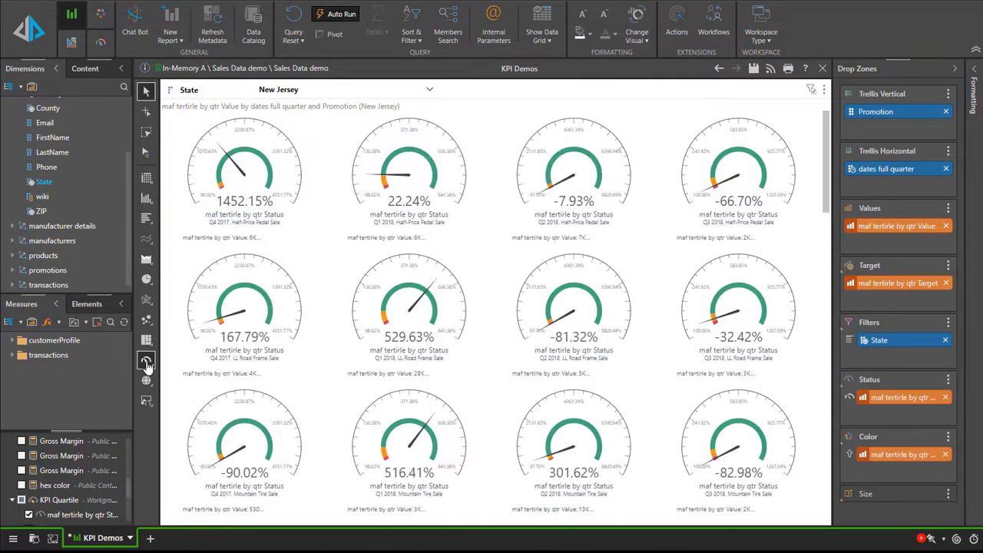
left_click(359, 95)
left_click(357, 125)
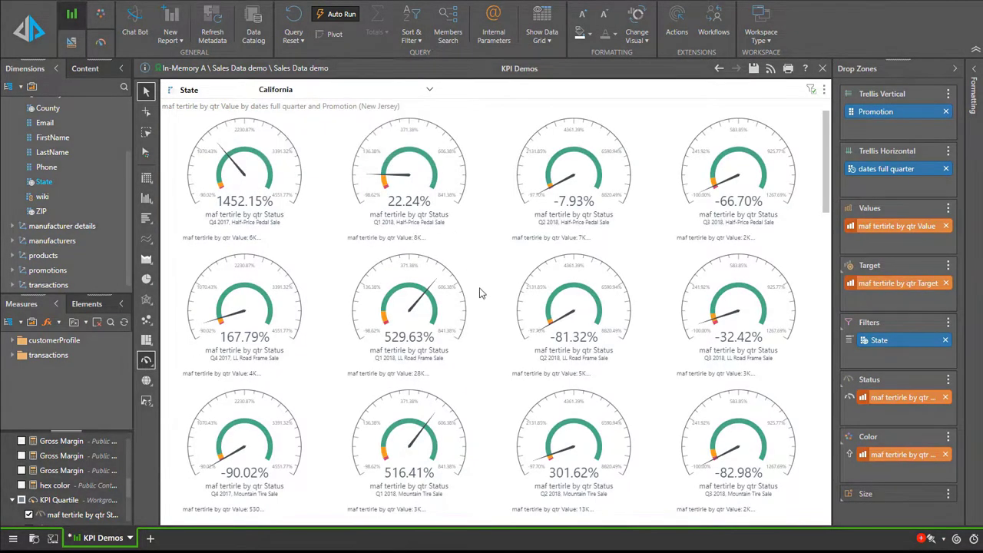
scroll(479, 293, "down", 5)
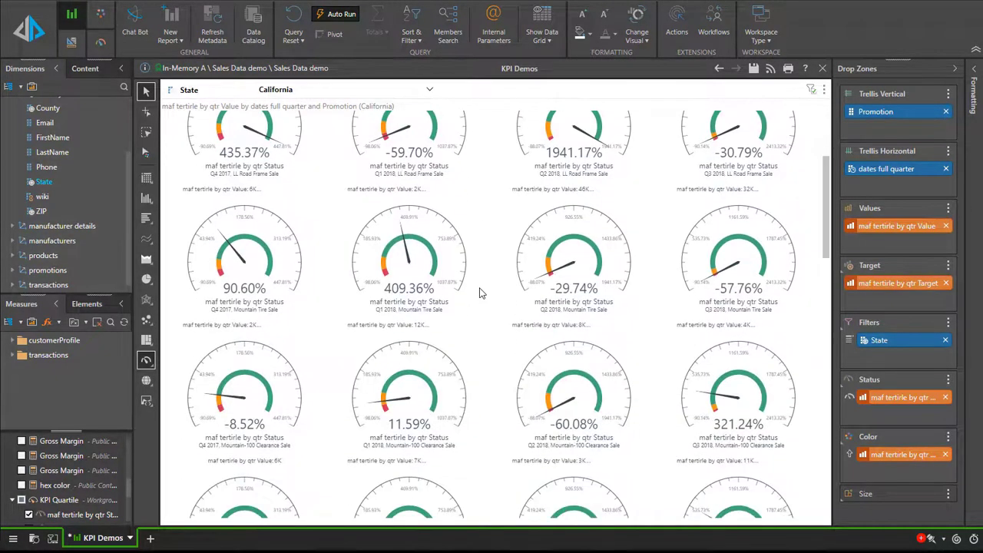
scroll(479, 292, "down", 8)
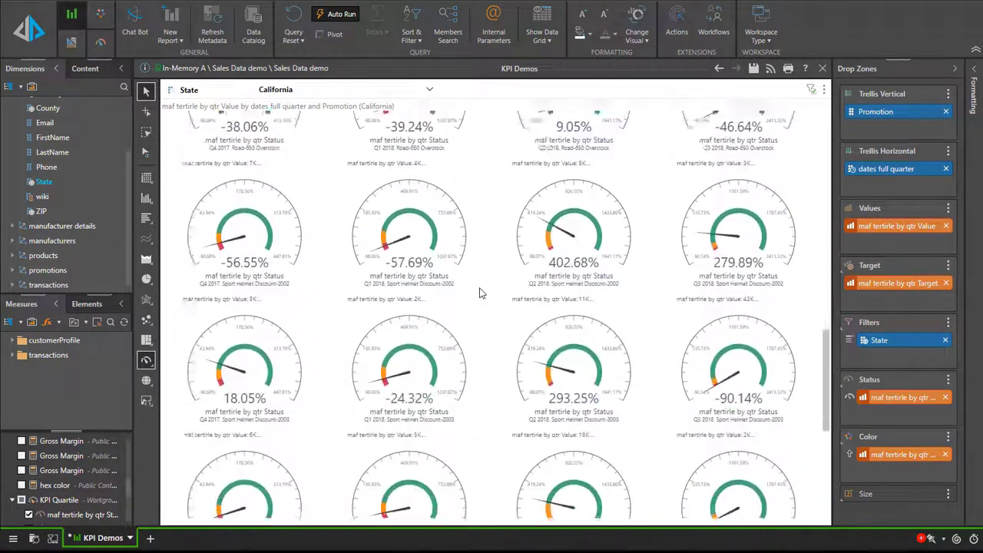
scroll(479, 293, "down", 4)
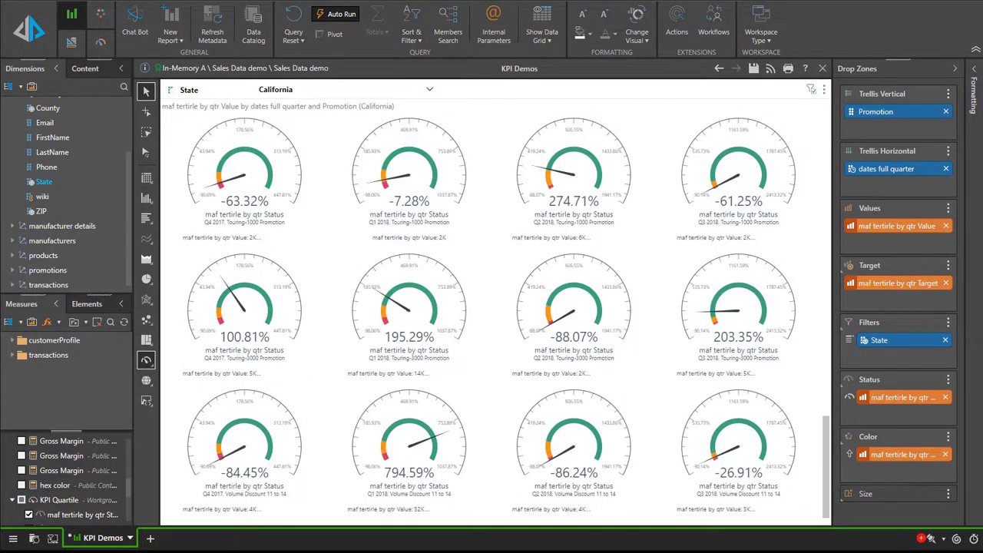